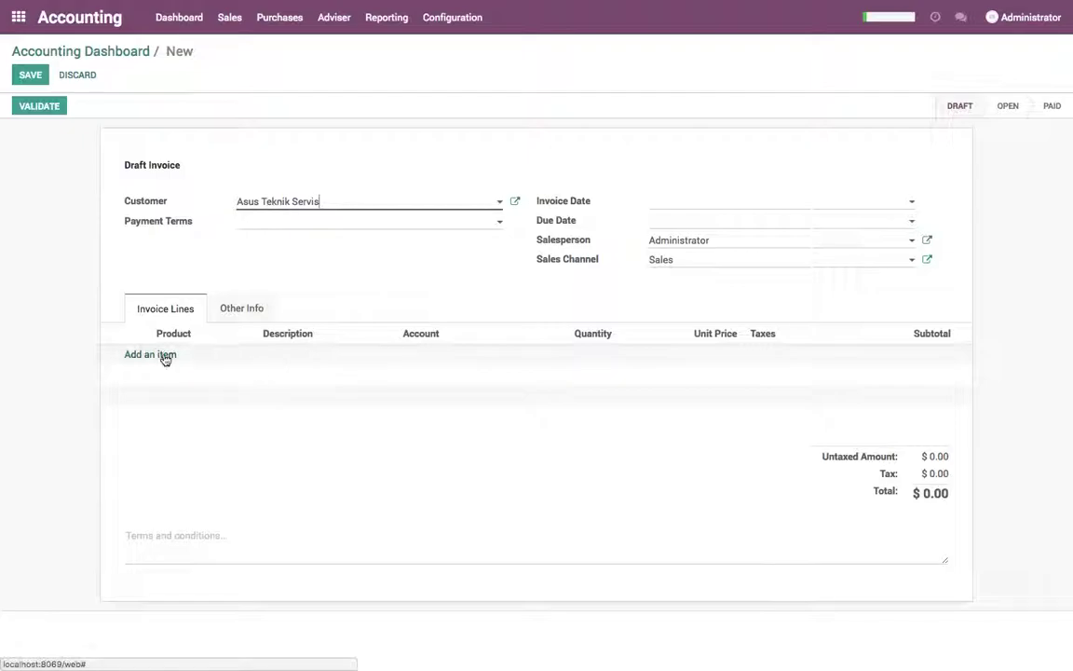
- Add a Material product line to the Asus Teknik Servis customer invoice, save it and validate it
{"action": "left_click", "coordinate": [218, 357]}
{"action": "left_click", "coordinate": [213, 379]}
{"action": "key", "text": "Tab"}
{"action": "left_click", "coordinate": [517, 473]}
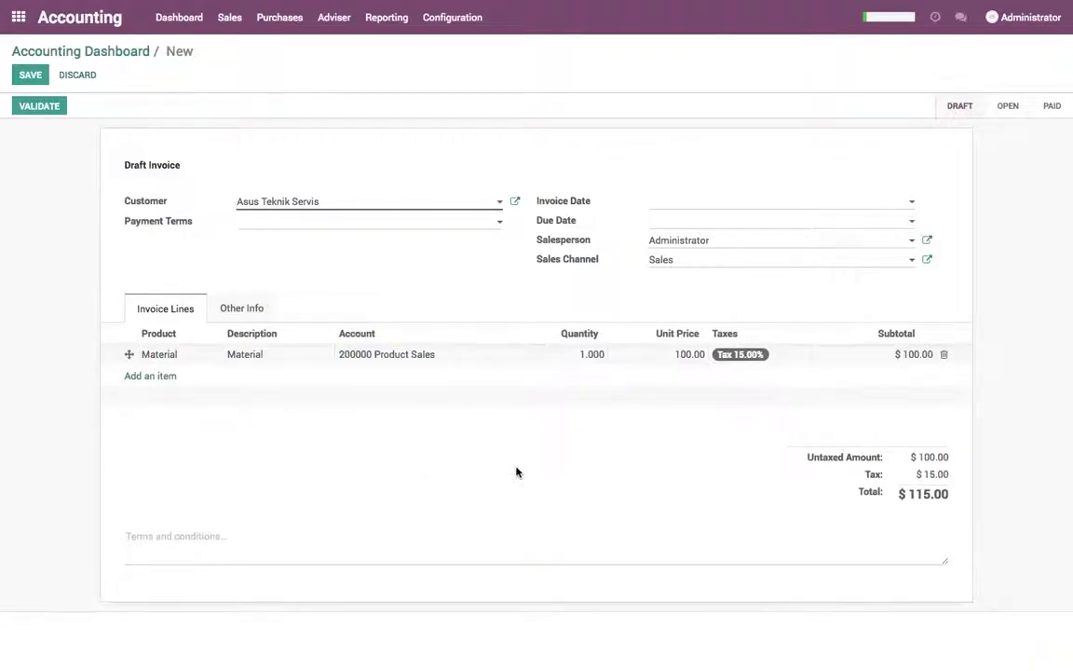
{"action": "left_click", "coordinate": [41, 86]}
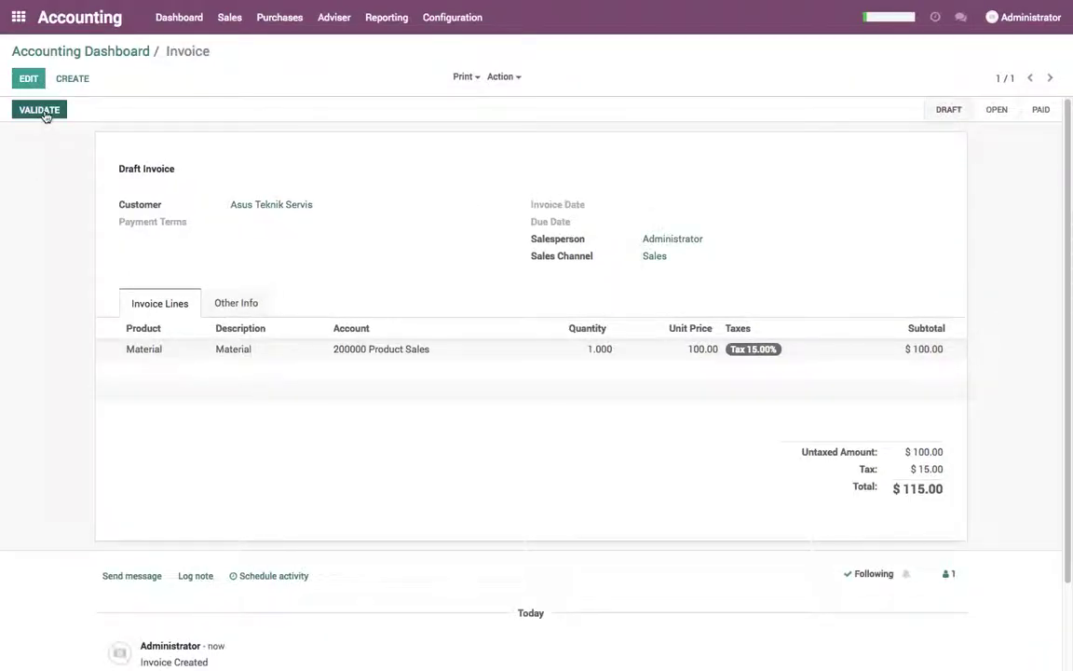
{"action": "left_click", "coordinate": [42, 111]}
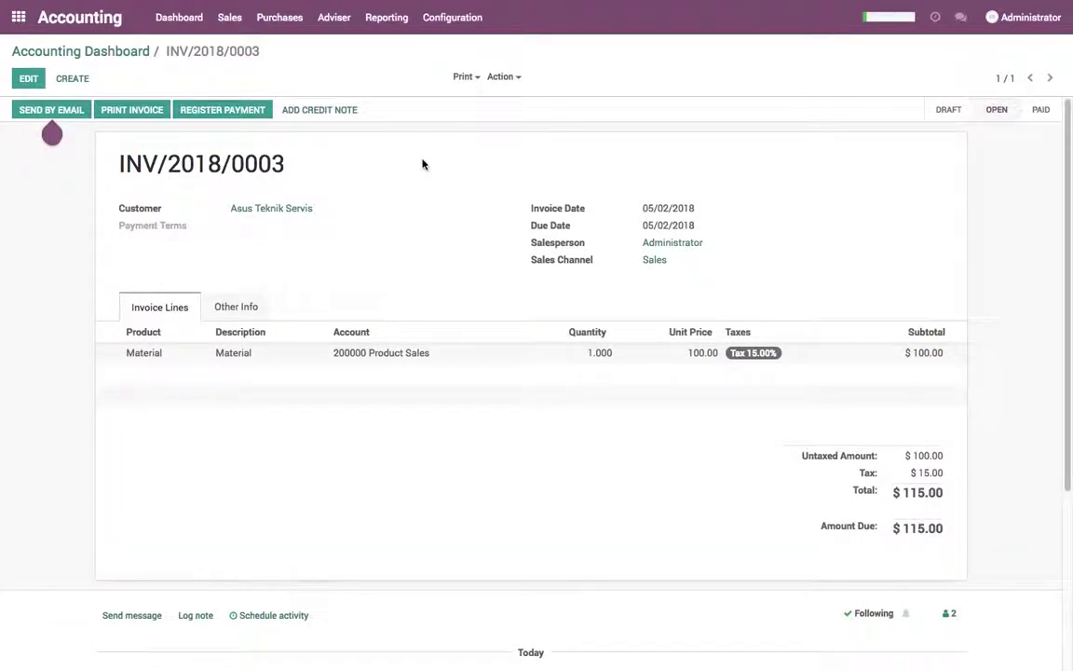
- Register the $115.00 payment of the Asus Teknik Servis invoice in the Bank (USD) journal and return to the Accounting Dashboard
{"action": "left_click", "coordinate": [230, 112]}
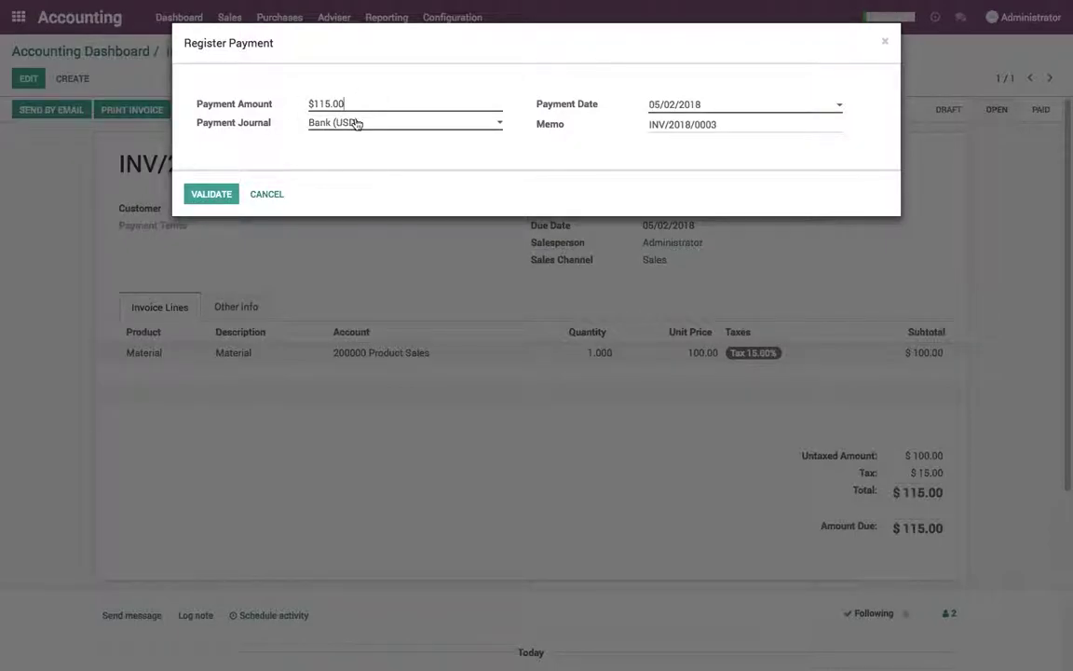
{"action": "left_click", "coordinate": [212, 196]}
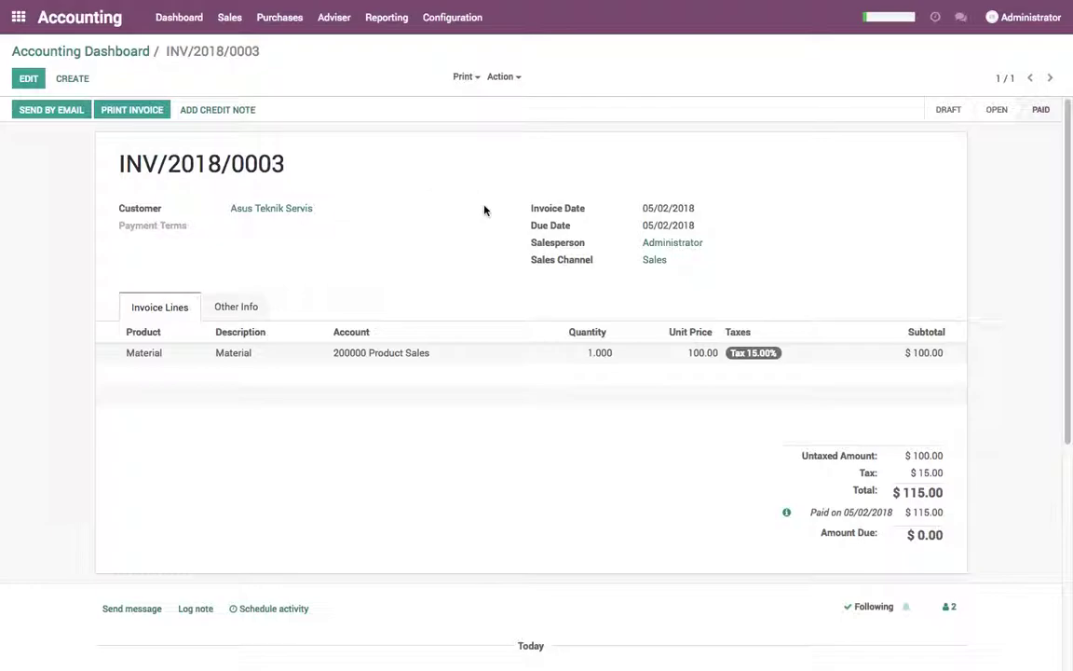
{"action": "left_click", "coordinate": [135, 54]}
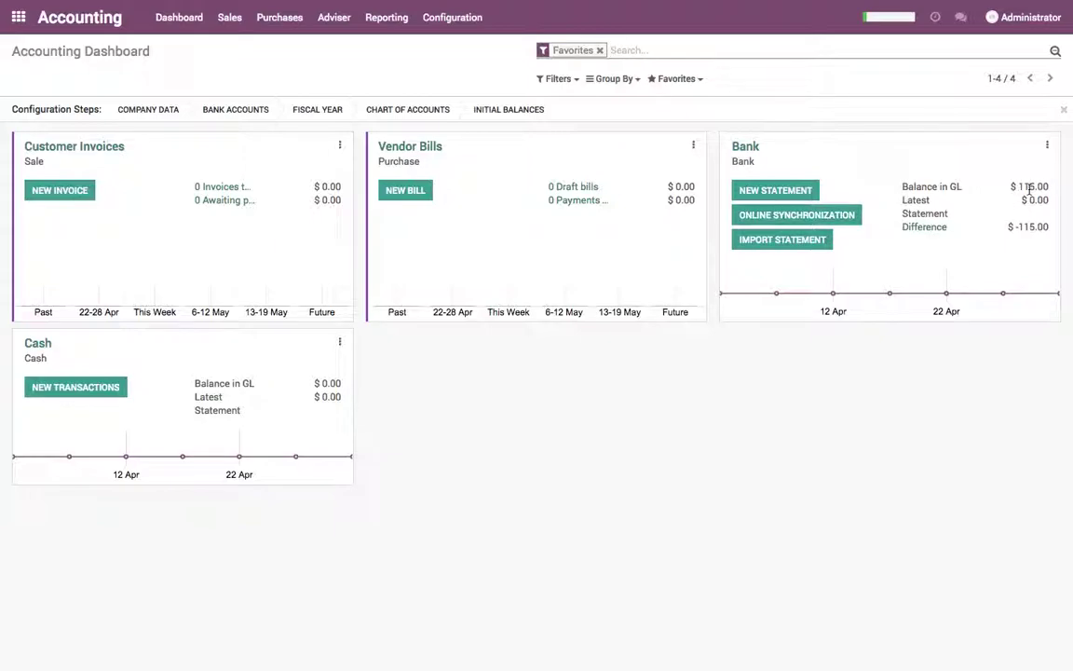
- Create a new bank statement for the Bank journal with the reference May-2018
{"action": "left_click", "coordinate": [799, 192]}
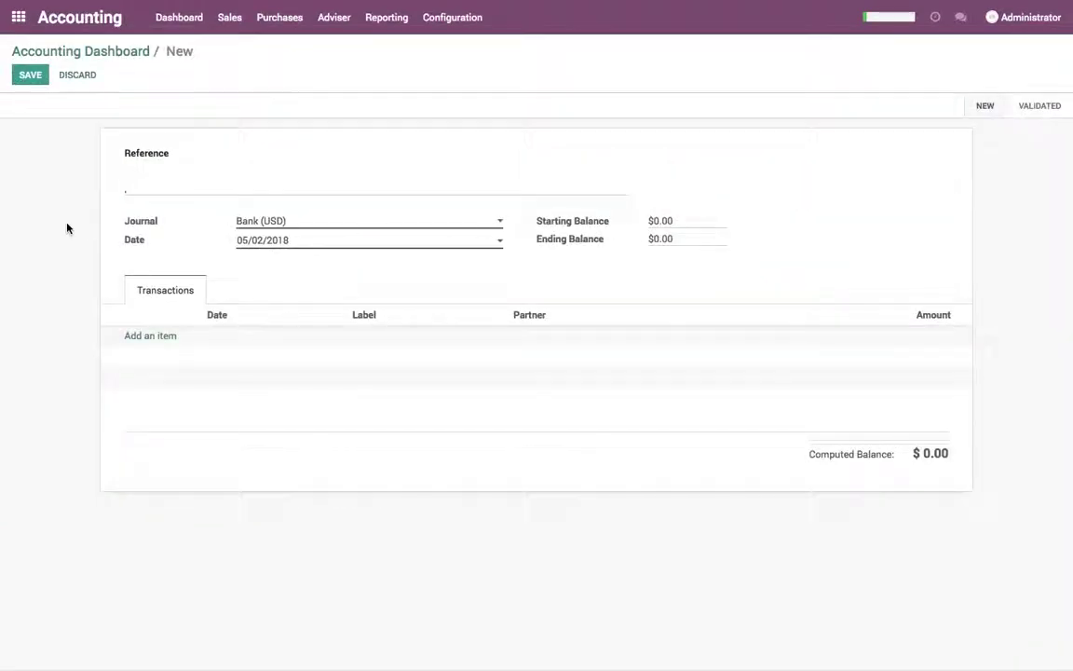
{"action": "left_click", "coordinate": [171, 183]}
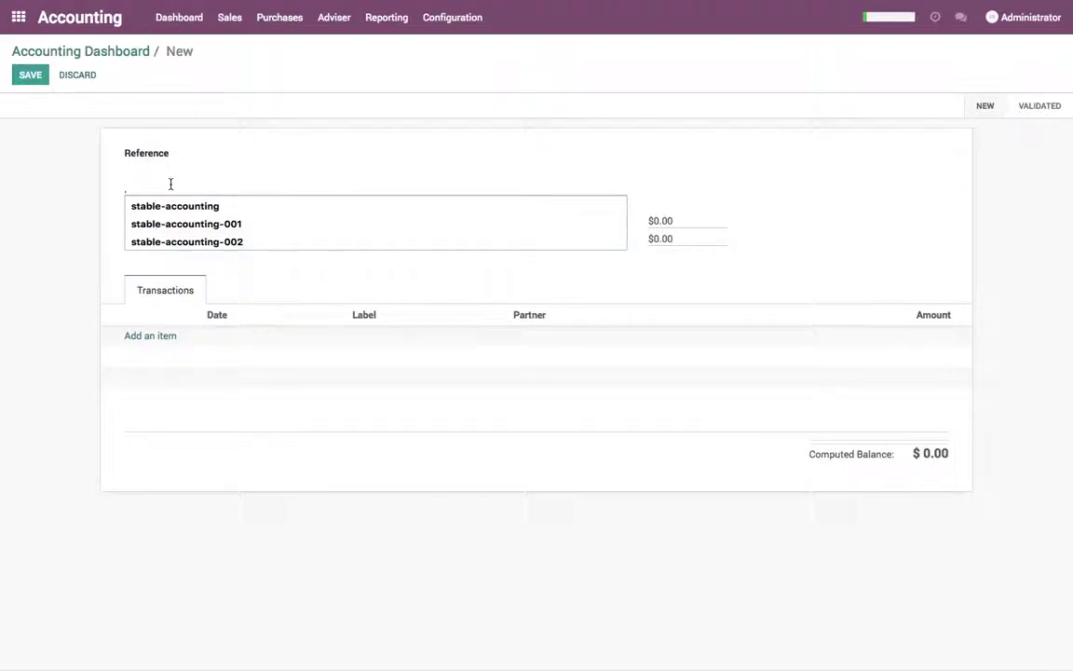
{"action": "type", "text": "May-2018"}
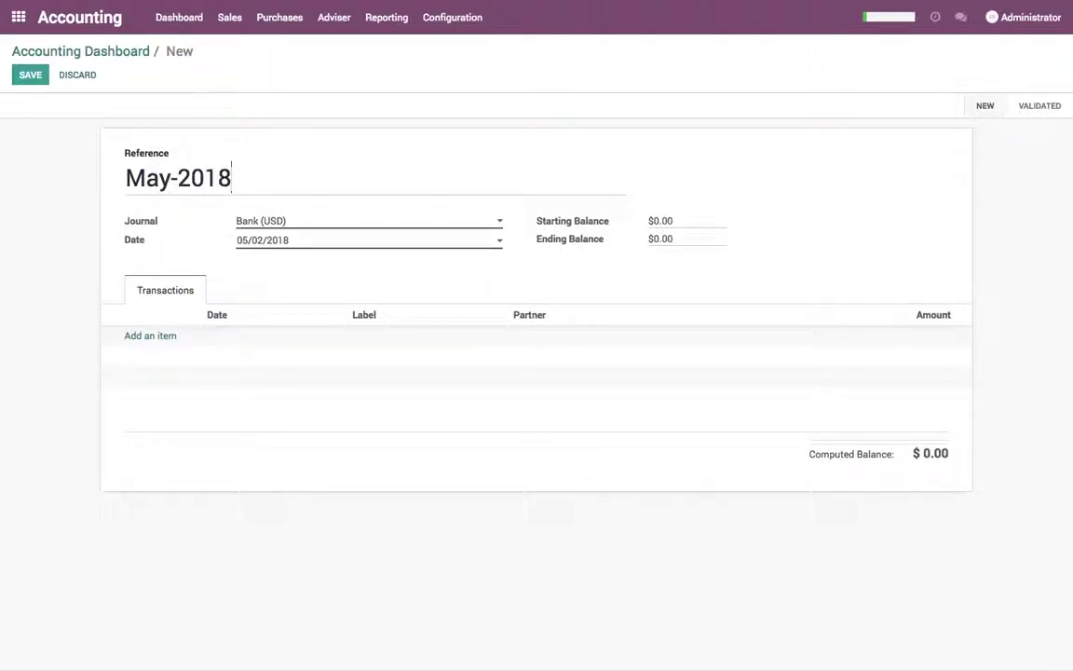
- Add a transaction labelled "payment" to the statement for partner Asus Teknik Servis with an amount of $115.00
{"action": "left_click", "coordinate": [146, 336]}
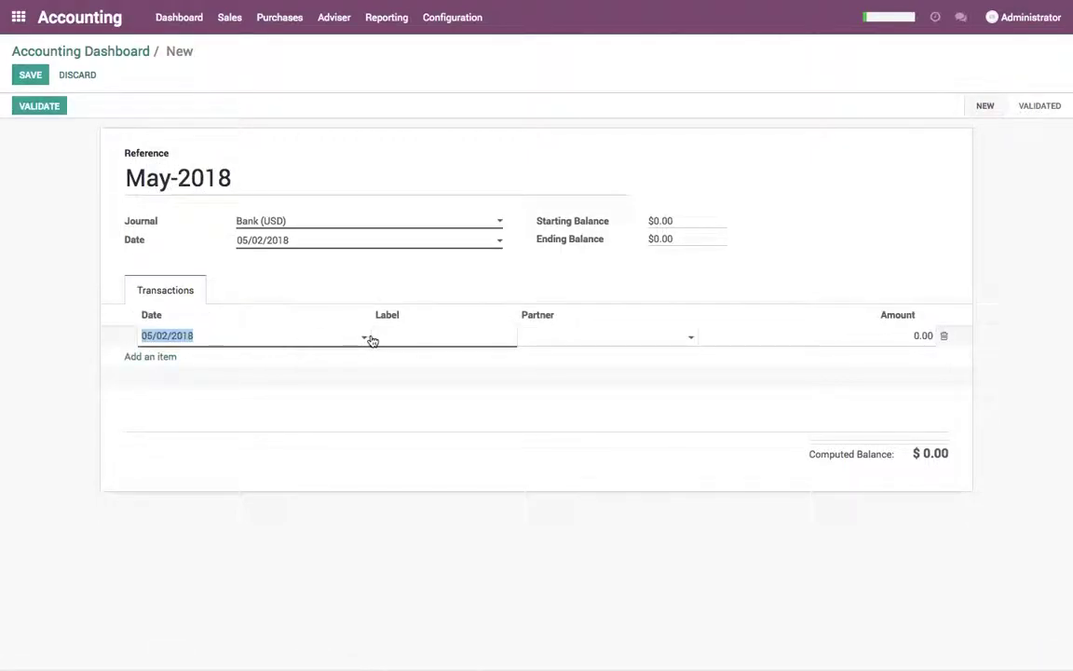
{"action": "left_click", "coordinate": [375, 336]}
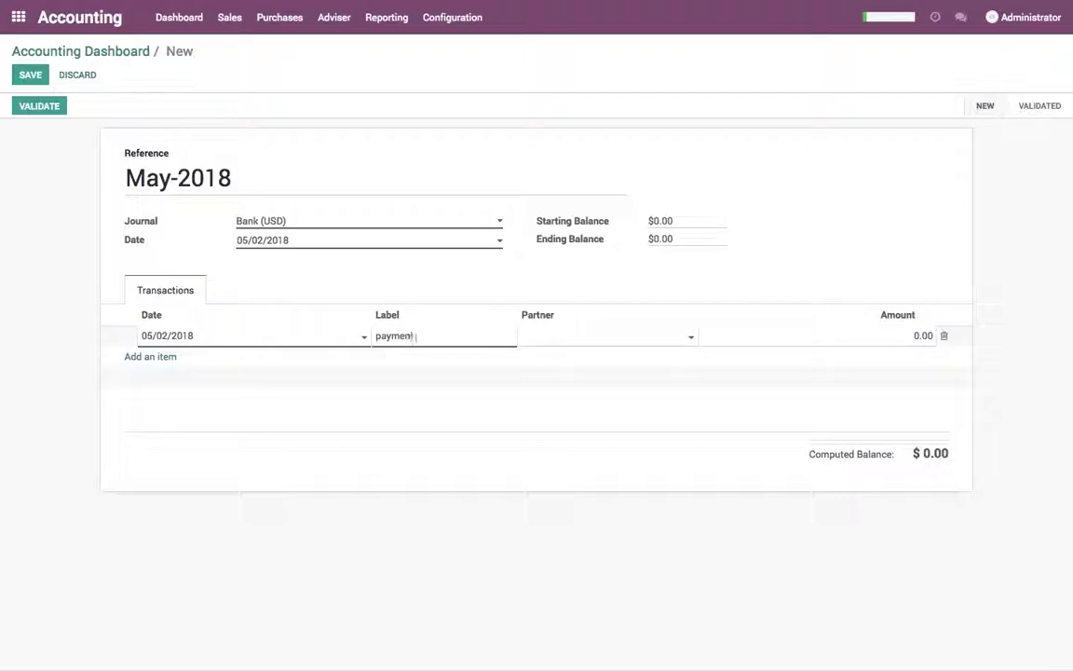
{"action": "key", "text": "Tab"}
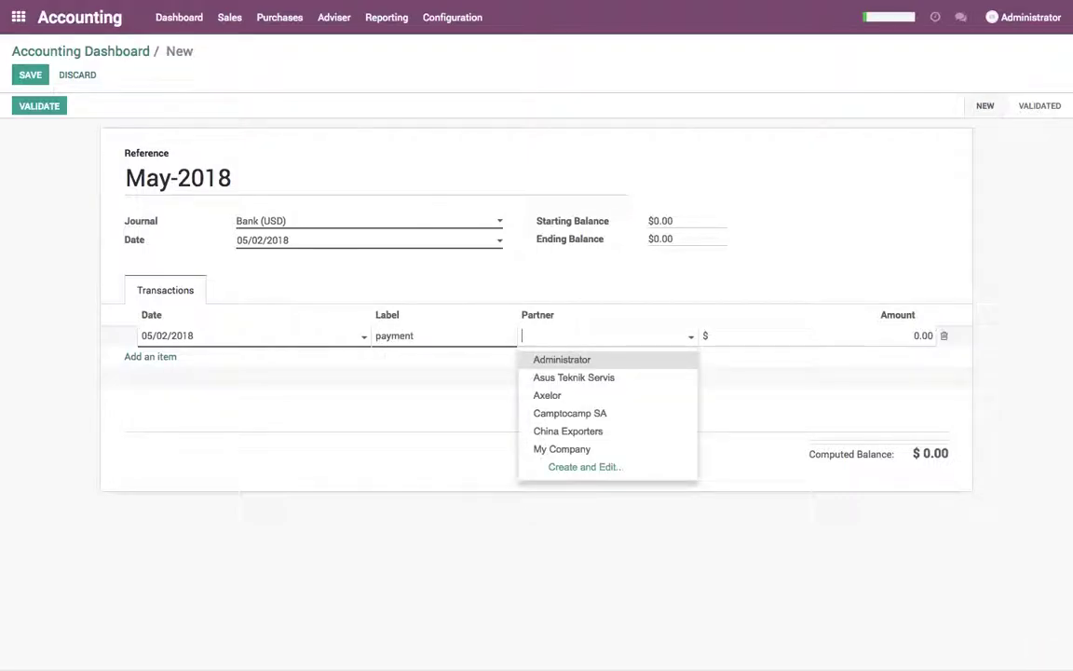
{"action": "key", "text": "Down"}
{"action": "key", "text": "Return"}
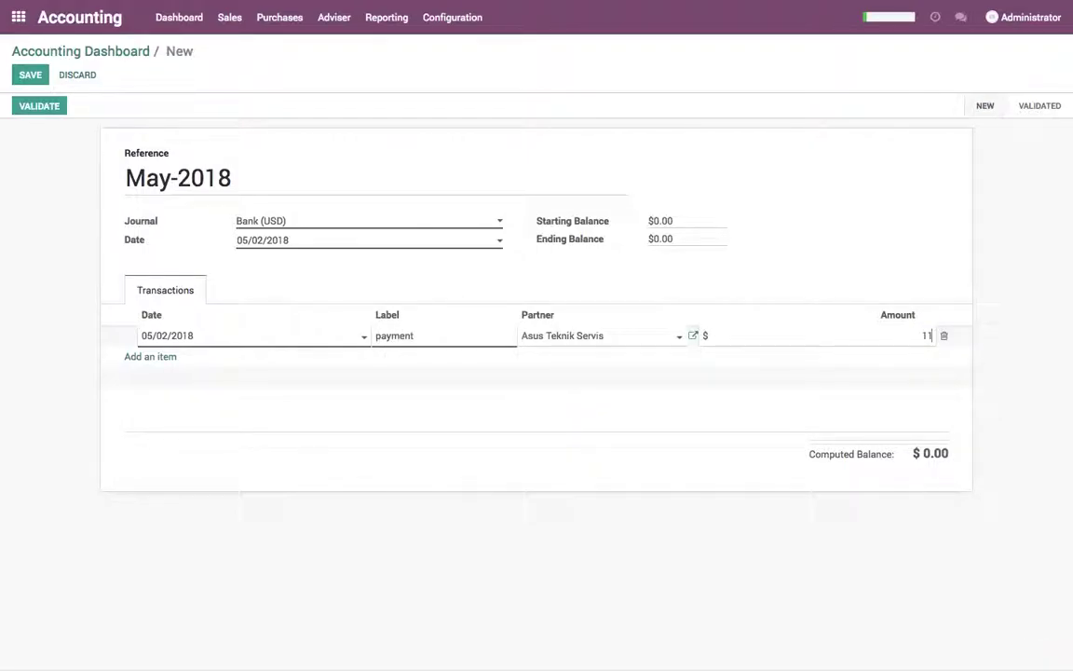
{"action": "left_click", "coordinate": [397, 440]}
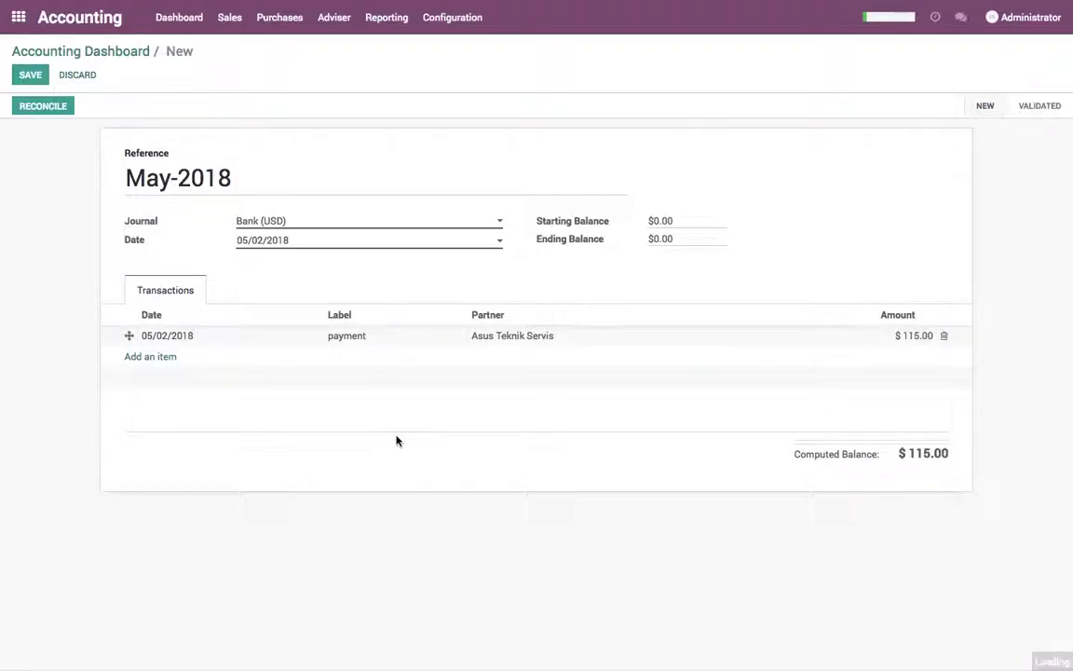
- Reconcile the statement's Asus Teknik Servis transaction with its registered payment and return to the Accounting Dashboard
{"action": "left_click", "coordinate": [63, 109]}
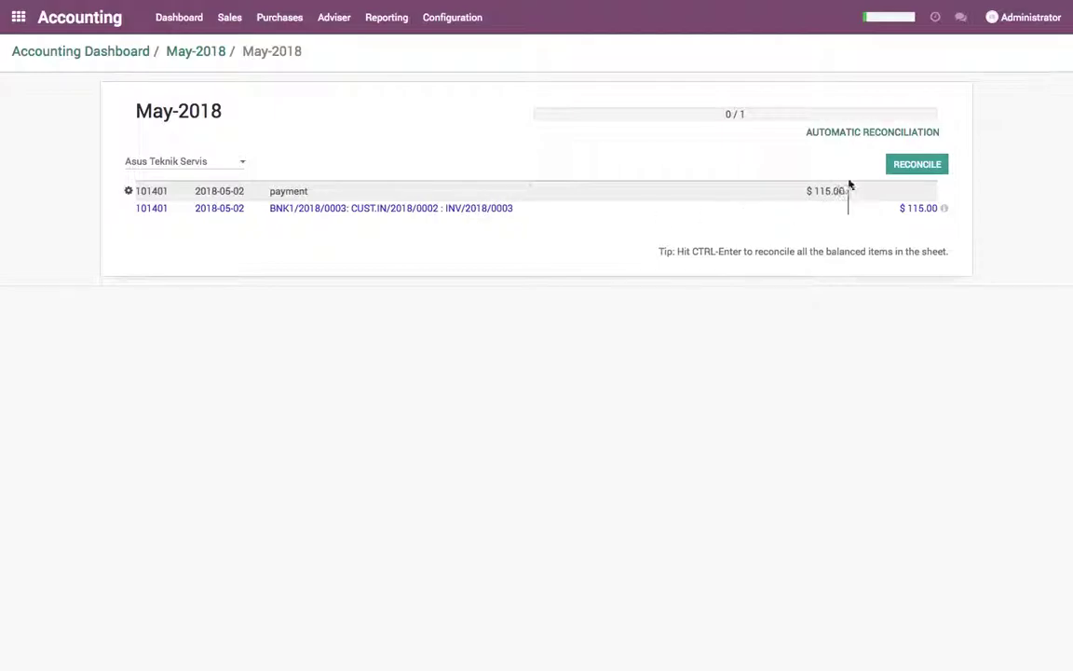
{"action": "key", "text": "ctrl+Return"}
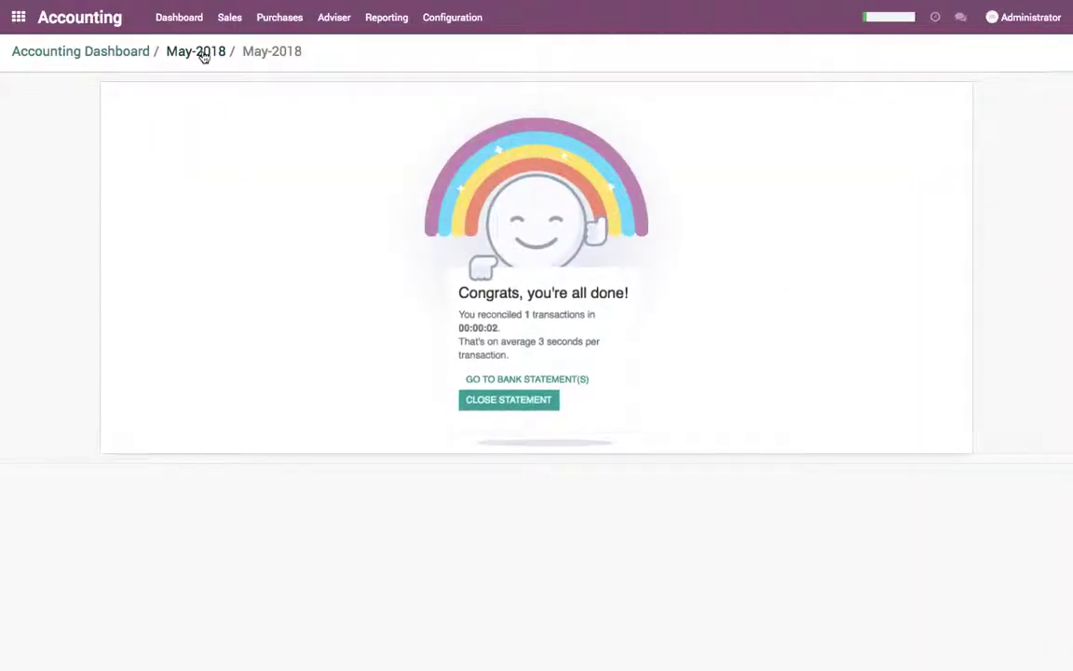
{"action": "left_click", "coordinate": [203, 54]}
{"action": "left_click", "coordinate": [90, 52]}
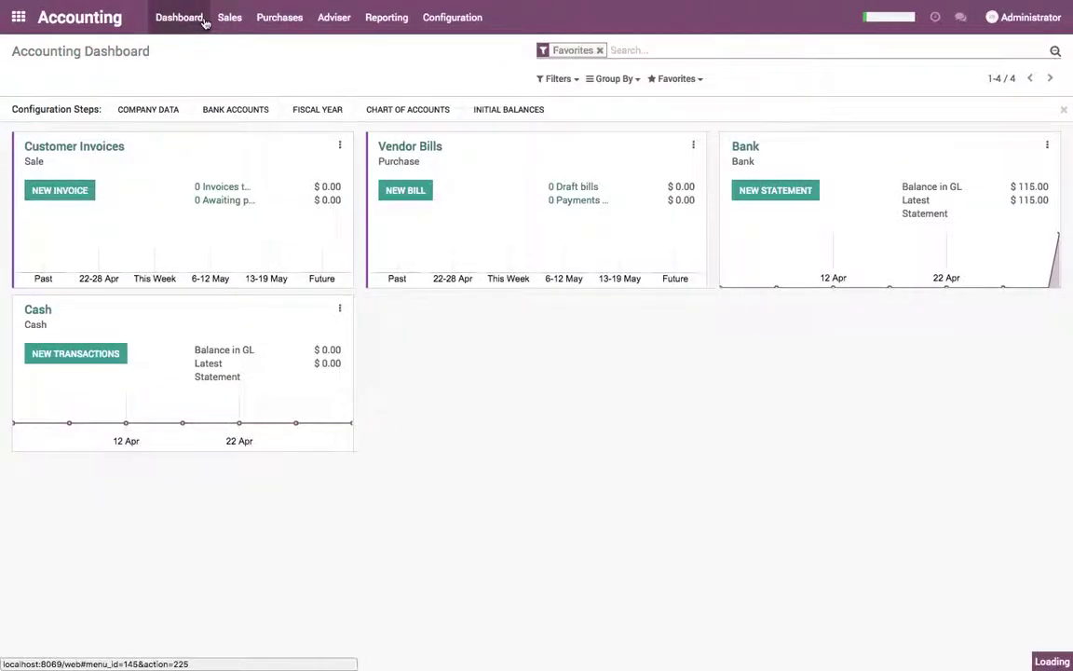
- Create a new customer invoice with Axelor as the customer
{"action": "left_click", "coordinate": [84, 190]}
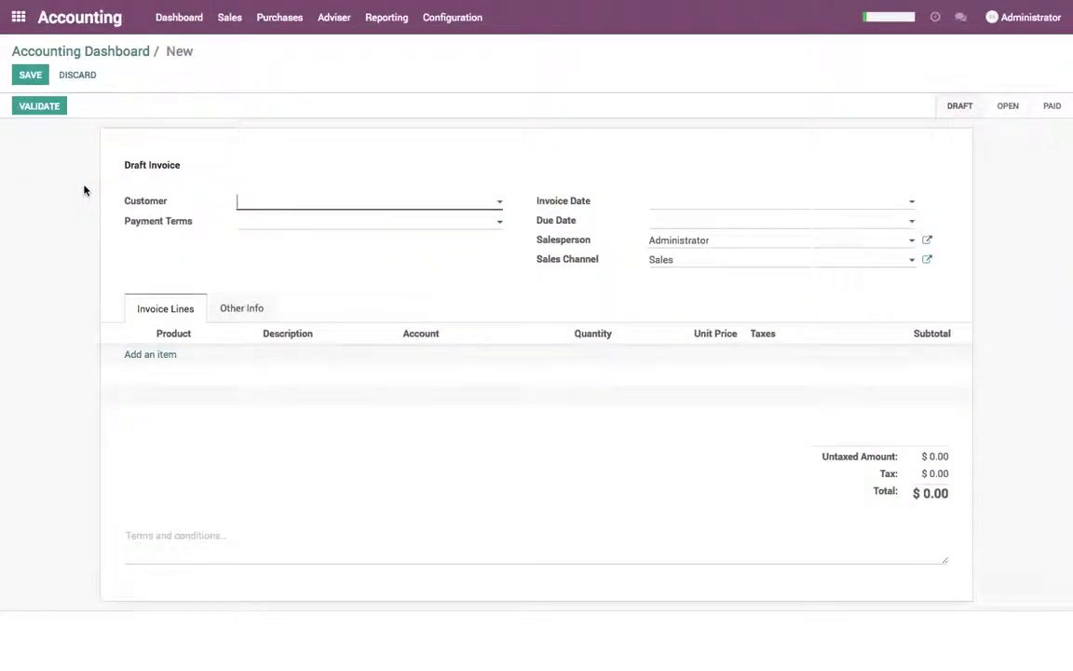
{"action": "left_click", "coordinate": [270, 203]}
{"action": "left_click", "coordinate": [282, 244]}
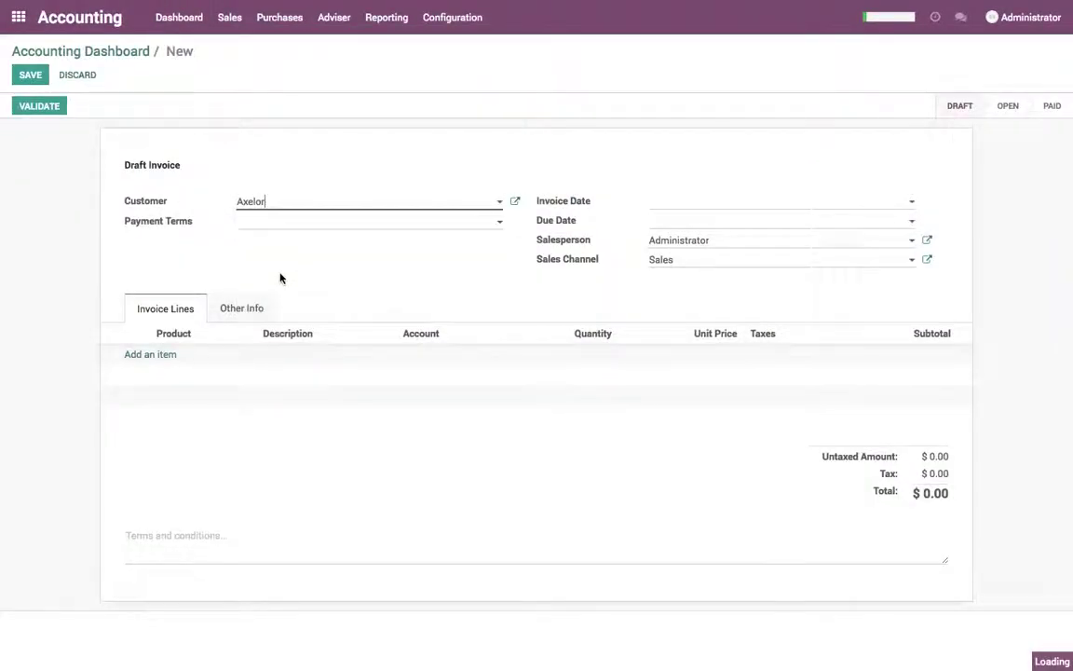
- Add a Material line with a quantity of 2 to the Axelor invoice, save it and validate it
{"action": "left_click", "coordinate": [163, 354]}
{"action": "left_click", "coordinate": [177, 375]}
{"action": "key", "text": "Tab"}
{"action": "key", "text": "Tab"}
{"action": "type", "text": "2"}
{"action": "key", "text": "Tab"}
{"action": "left_click", "coordinate": [620, 454]}
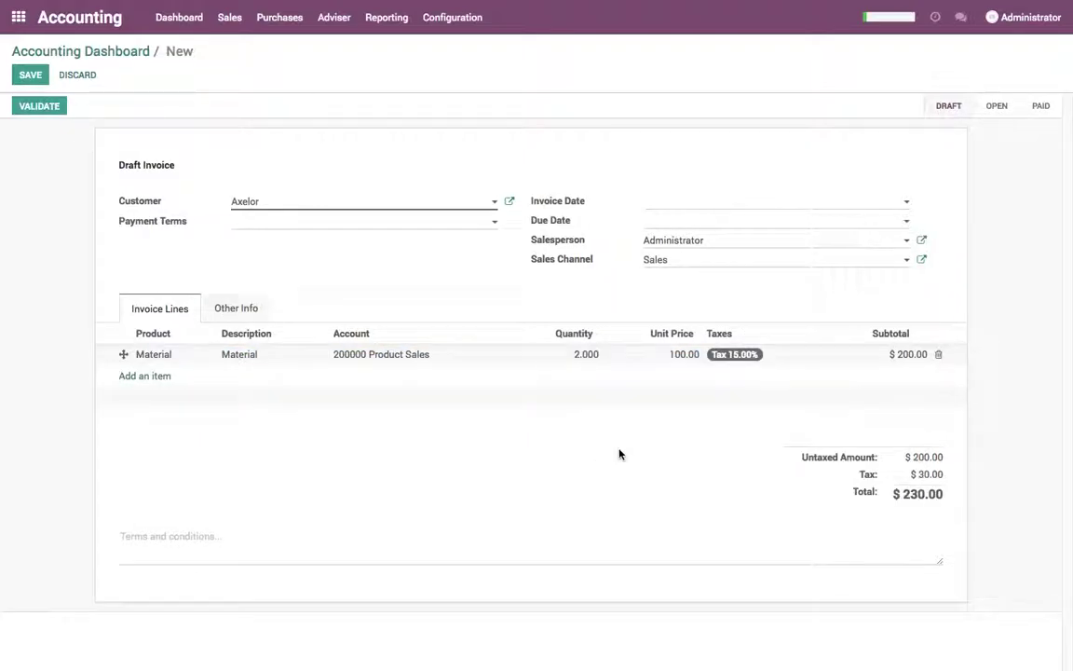
{"action": "left_click", "coordinate": [31, 76]}
{"action": "left_click", "coordinate": [42, 110]}
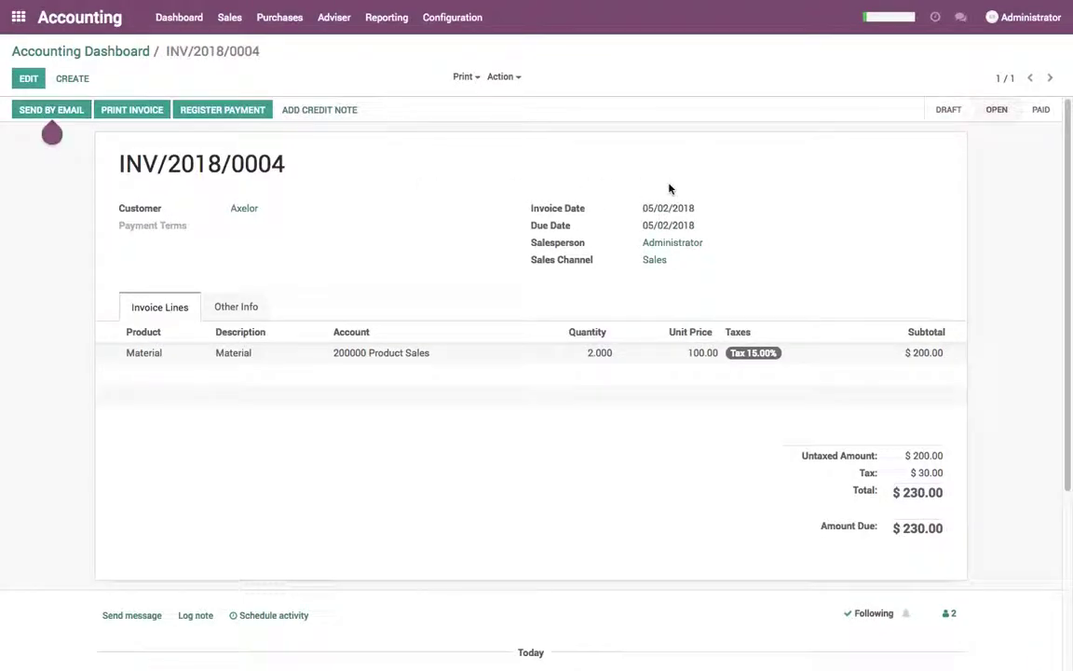
- Create a Receive Money customer payment from Axelor for $230 in Bank (USD) with memo 928392, save it and confirm it
{"action": "left_click", "coordinate": [200, 17]}
{"action": "left_click", "coordinate": [229, 19]}
{"action": "left_click", "coordinate": [253, 100]}
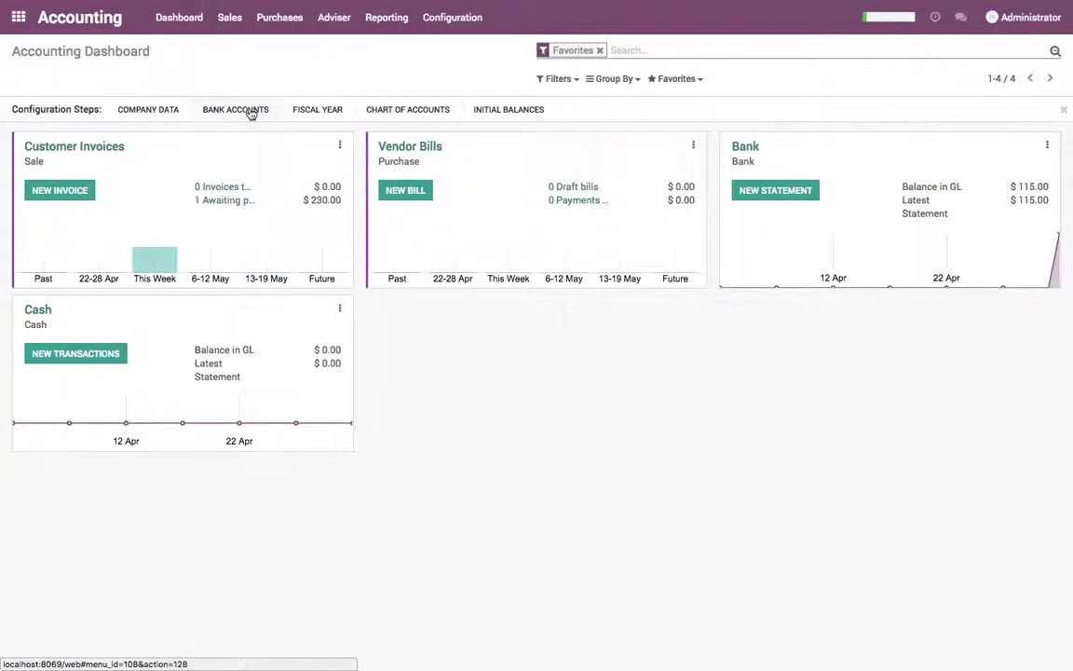
{"action": "left_click", "coordinate": [35, 79]}
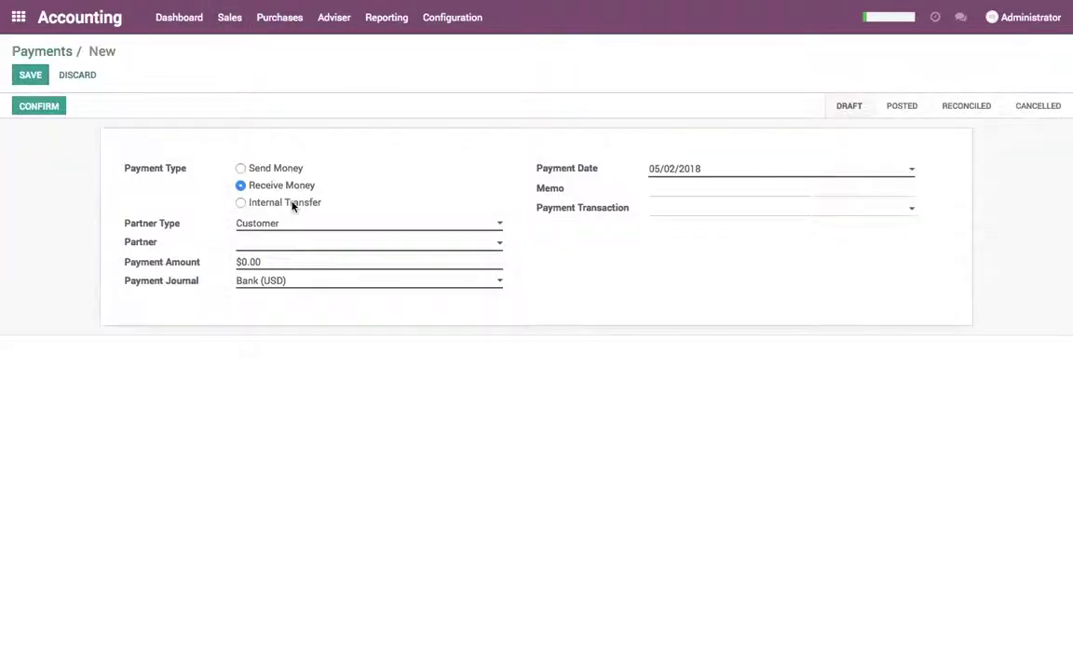
{"action": "left_click", "coordinate": [280, 242]}
{"action": "left_click", "coordinate": [280, 281]}
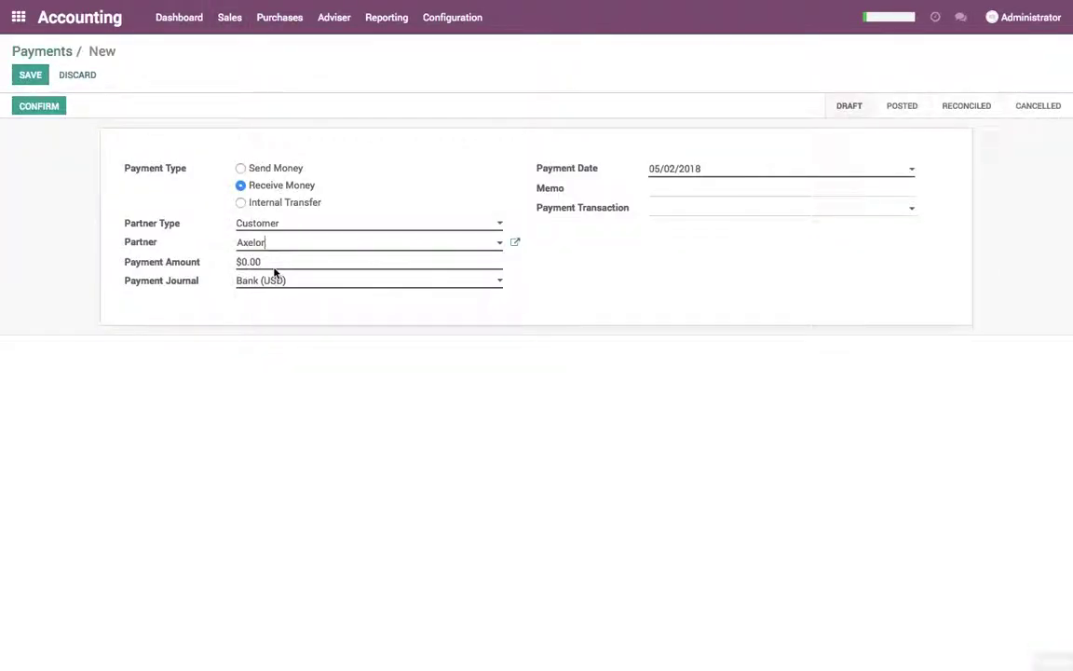
{"action": "type", "text": "230"}
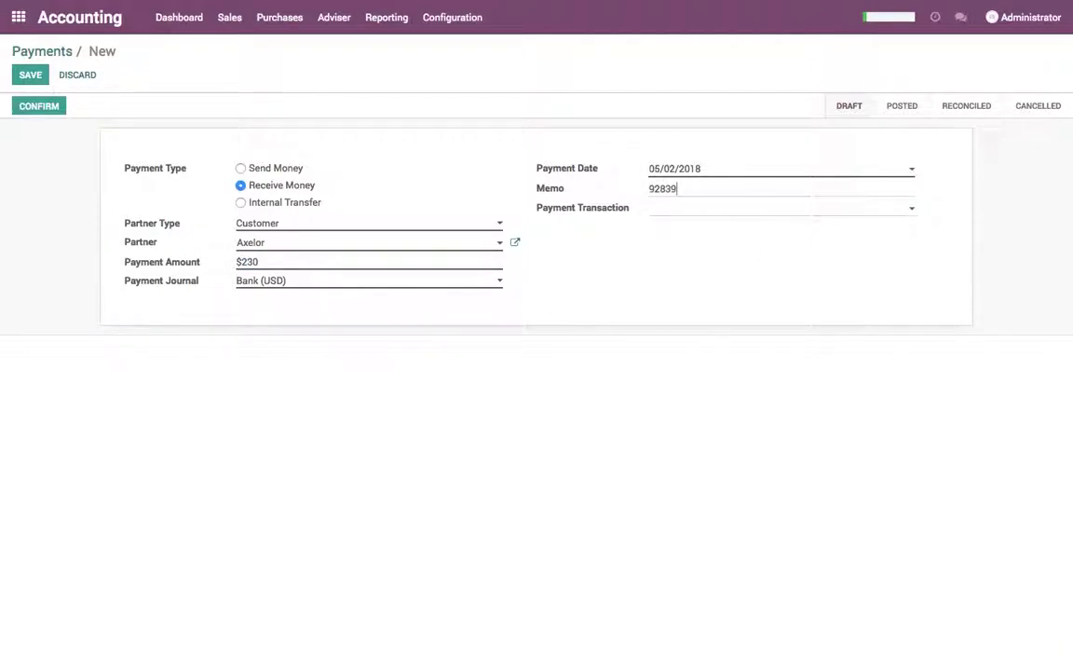
{"action": "left_click", "coordinate": [25, 78]}
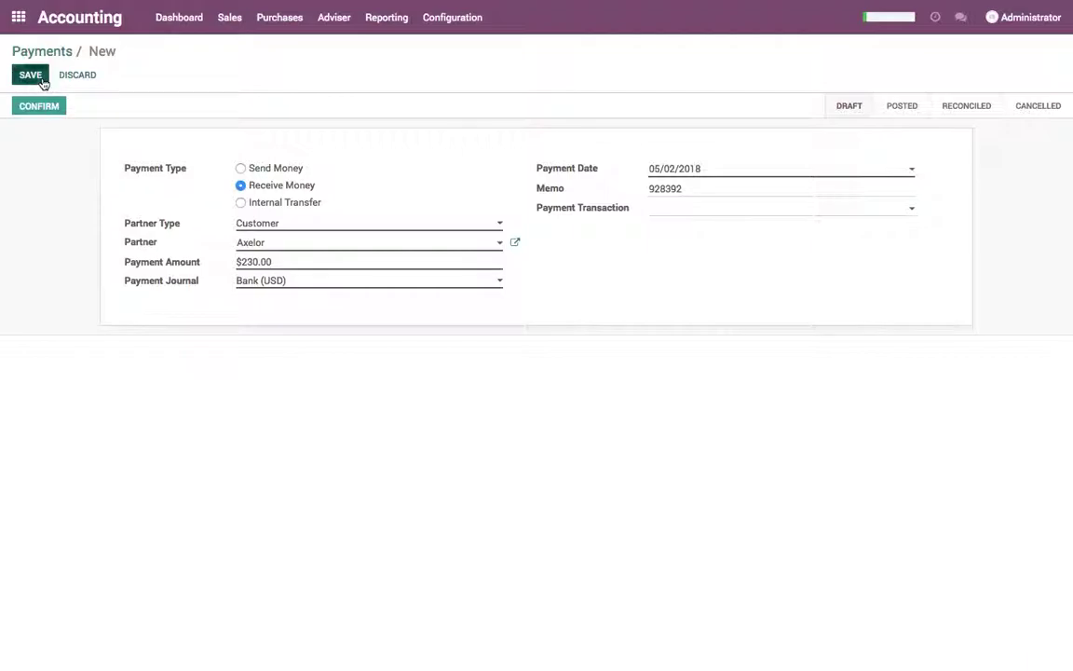
{"action": "left_click", "coordinate": [40, 116]}
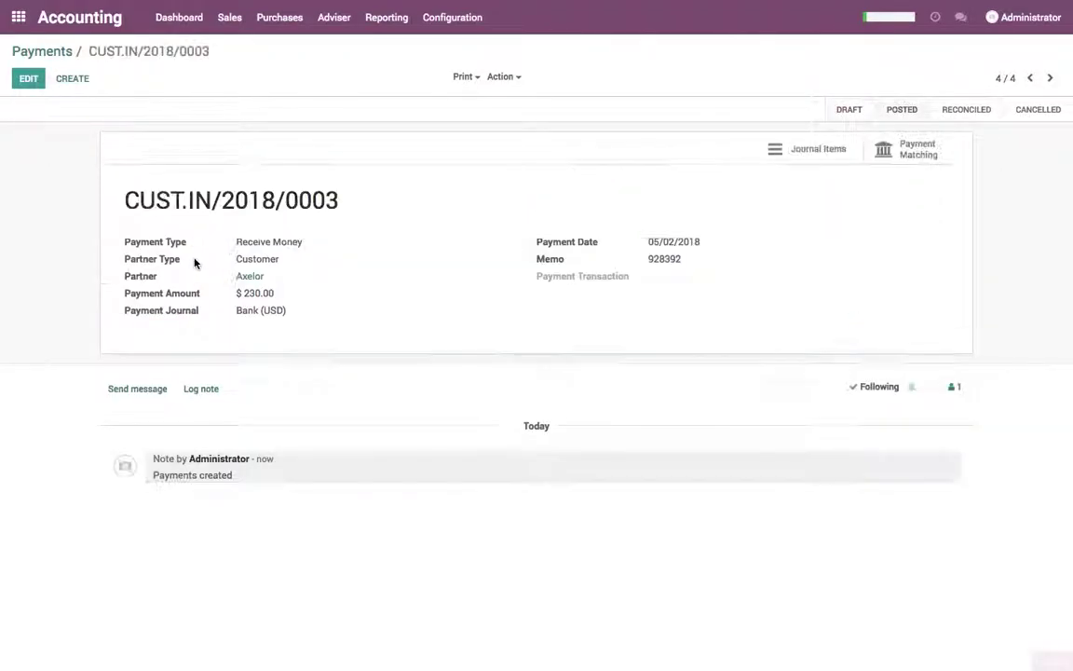
- Match and reconcile the Axelor payment with its open invoice, and return to the Accounting Dashboard
{"action": "left_click", "coordinate": [920, 151]}
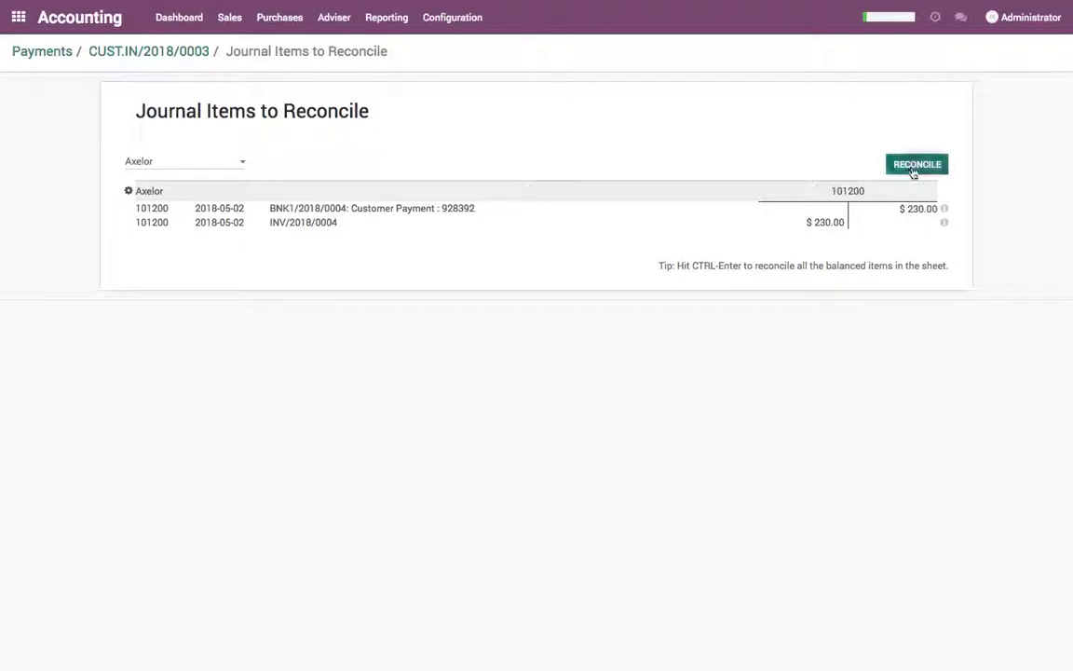
{"action": "left_click", "coordinate": [915, 174]}
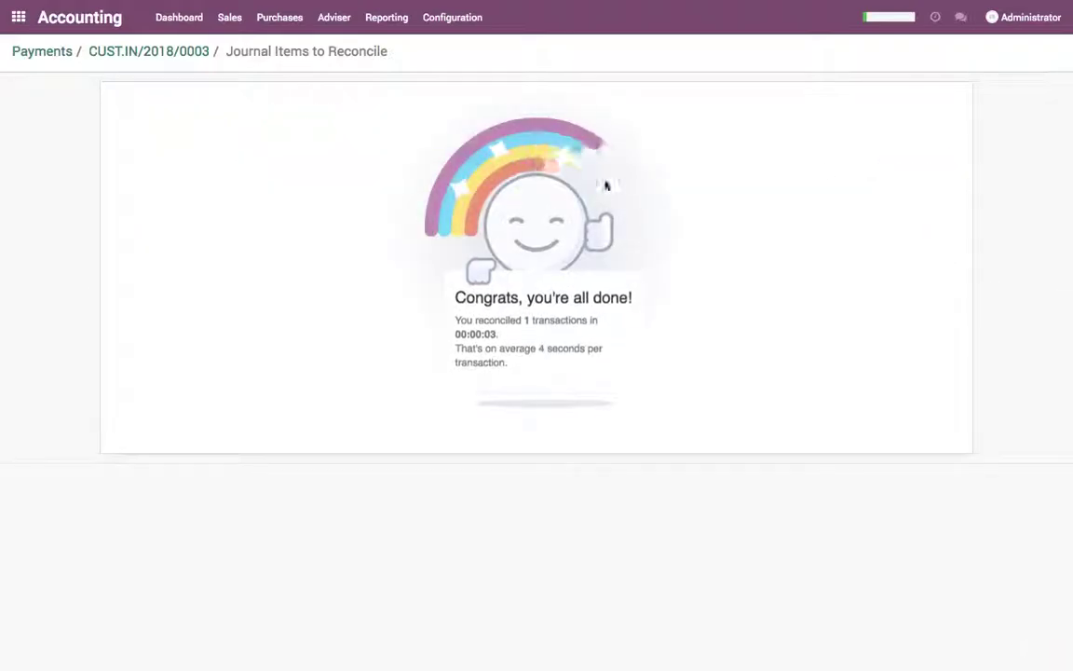
{"action": "left_click", "coordinate": [67, 56]}
{"action": "left_click", "coordinate": [79, 16]}
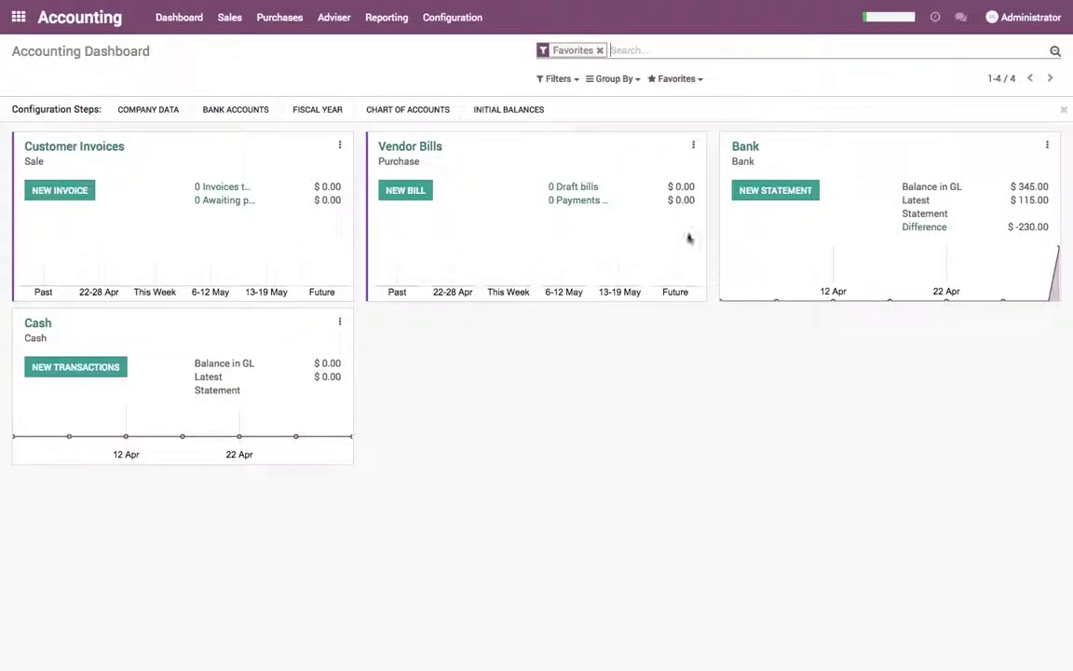
- Add a transaction labelled "payment by check" for Axelor with an amount of $230.00 to the May-2018 bank statement and save it
{"action": "left_click", "coordinate": [745, 146]}
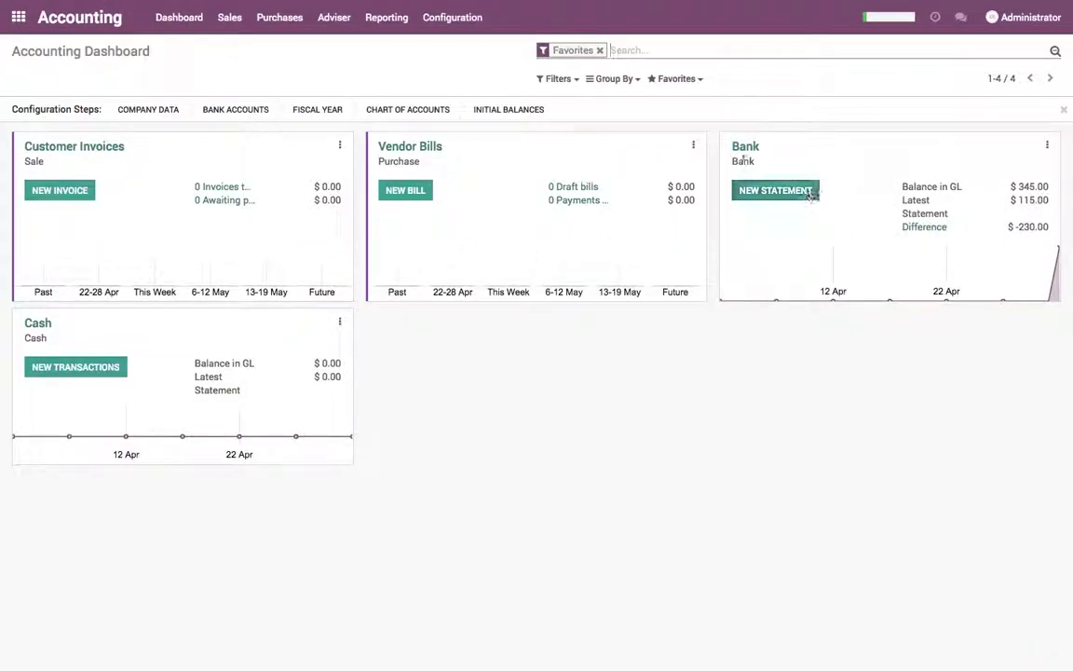
{"action": "left_click", "coordinate": [426, 153]}
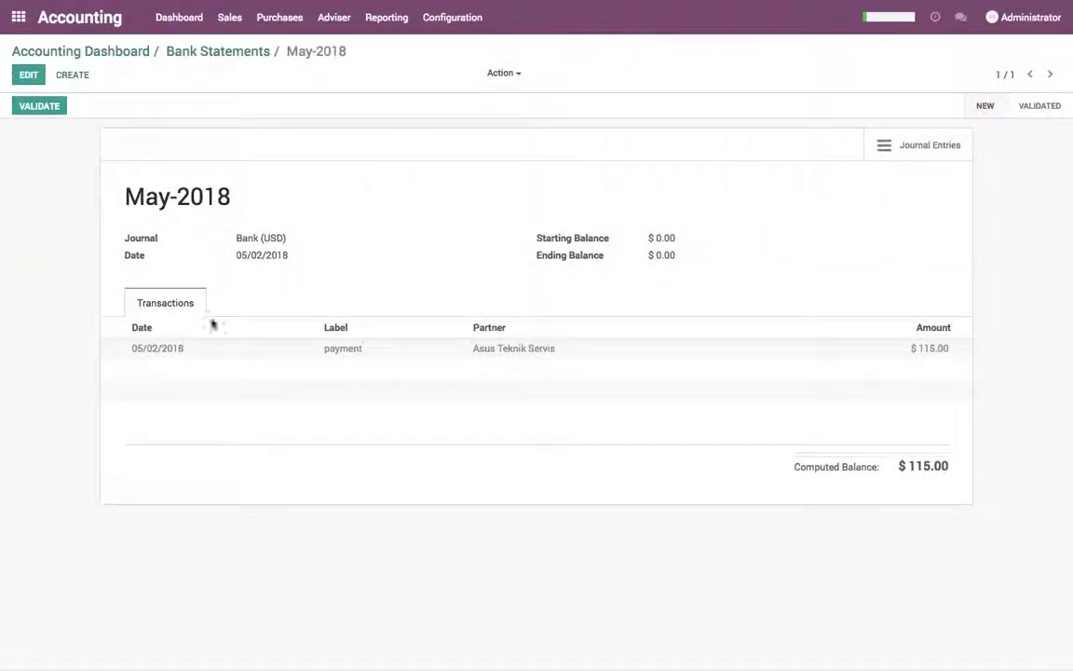
{"action": "left_click", "coordinate": [28, 74]}
{"action": "left_click", "coordinate": [151, 386]}
{"action": "key", "text": "Tab"}
{"action": "key", "text": "Tab"}
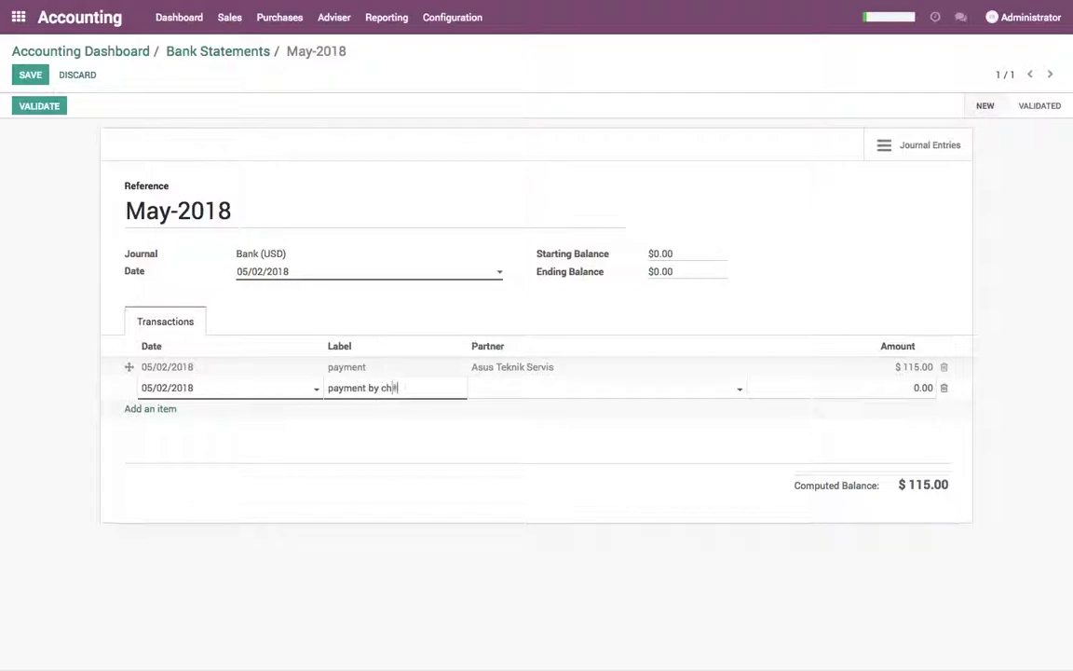
{"action": "key", "text": "Tab"}
{"action": "type", "text": "ax"}
{"action": "key", "text": "Tab"}
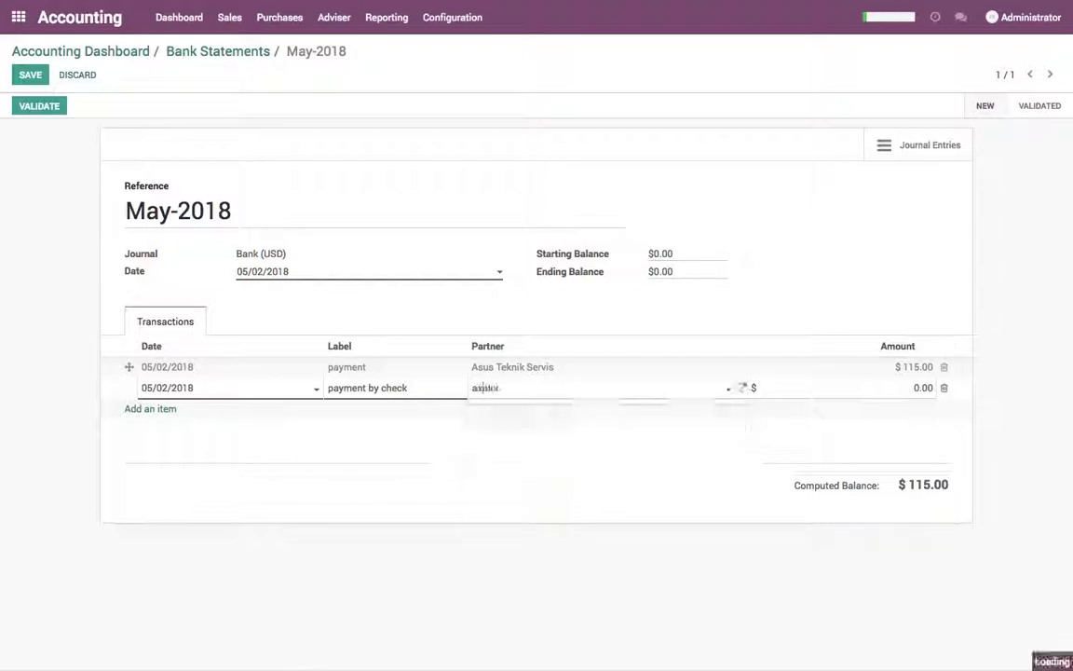
{"action": "left_click", "coordinate": [324, 529]}
{"action": "left_click", "coordinate": [30, 74]}
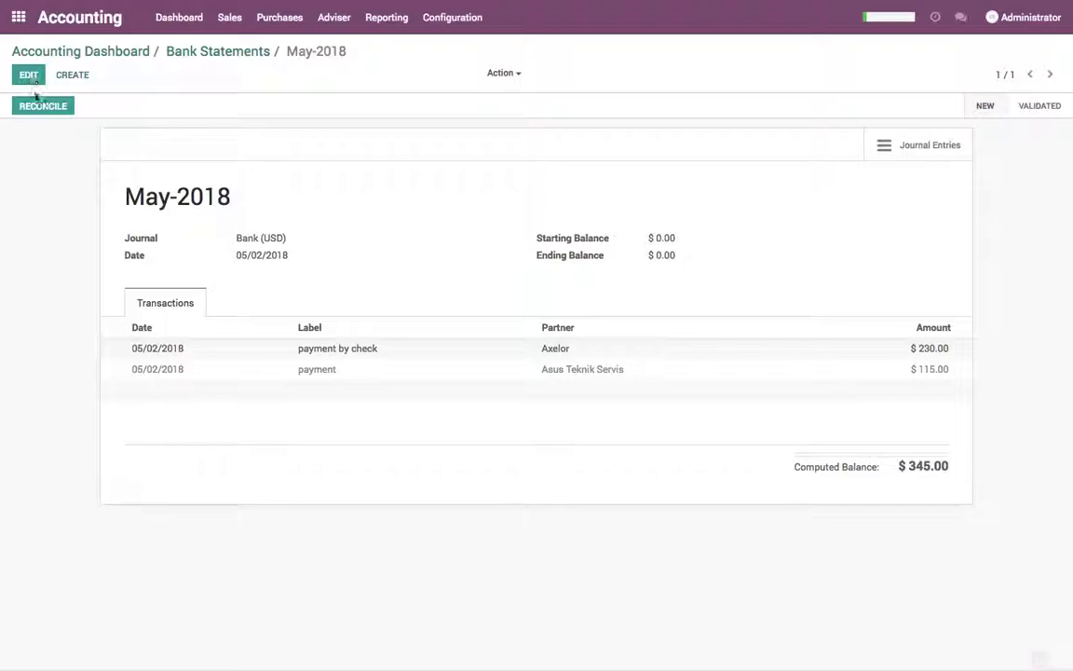
- Reconcile the Axelor transaction in the May-2018 bank statement and return to the Accounting Dashboard
{"action": "left_click", "coordinate": [37, 105]}
{"action": "left_click", "coordinate": [902, 166]}
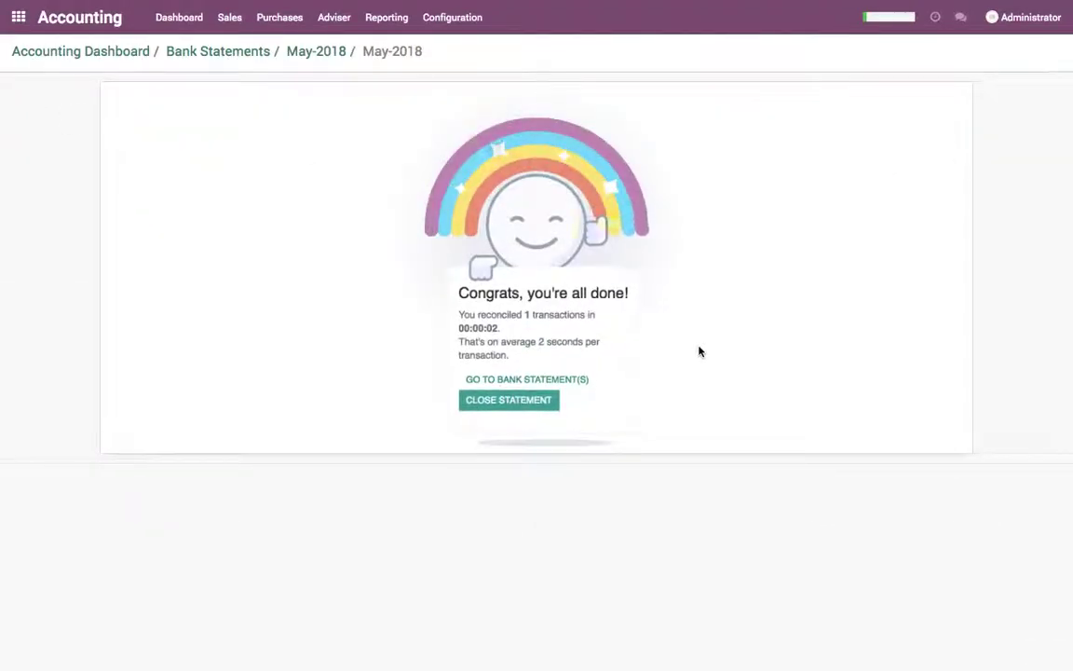
{"action": "left_click", "coordinate": [40, 54]}
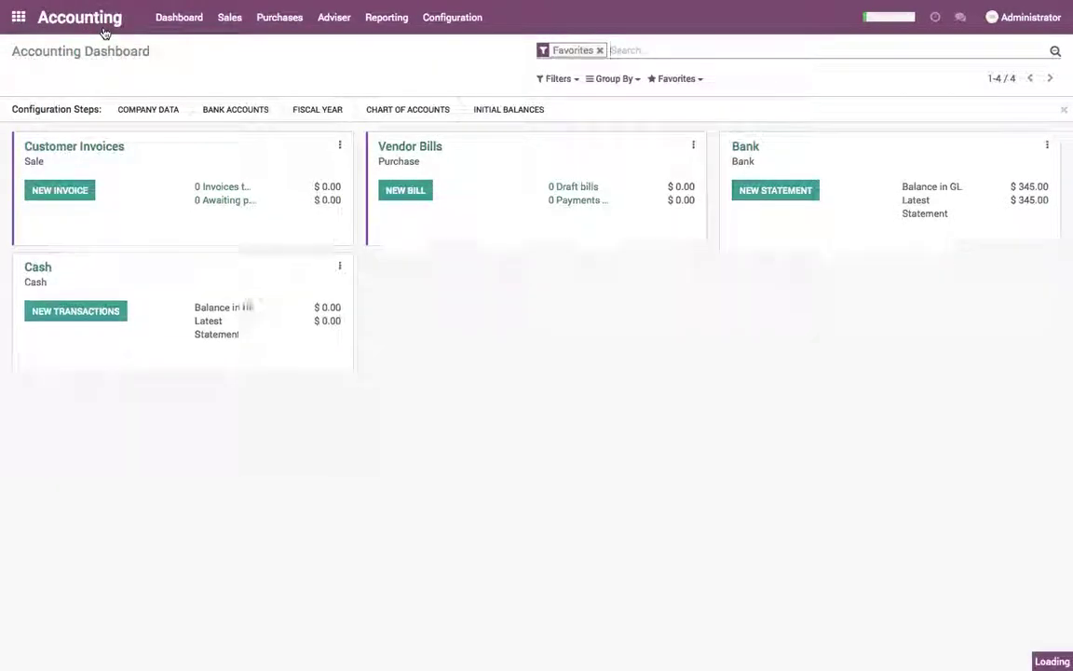
- Create a new customer invoice for Camptocamp SA
{"action": "left_click", "coordinate": [75, 191]}
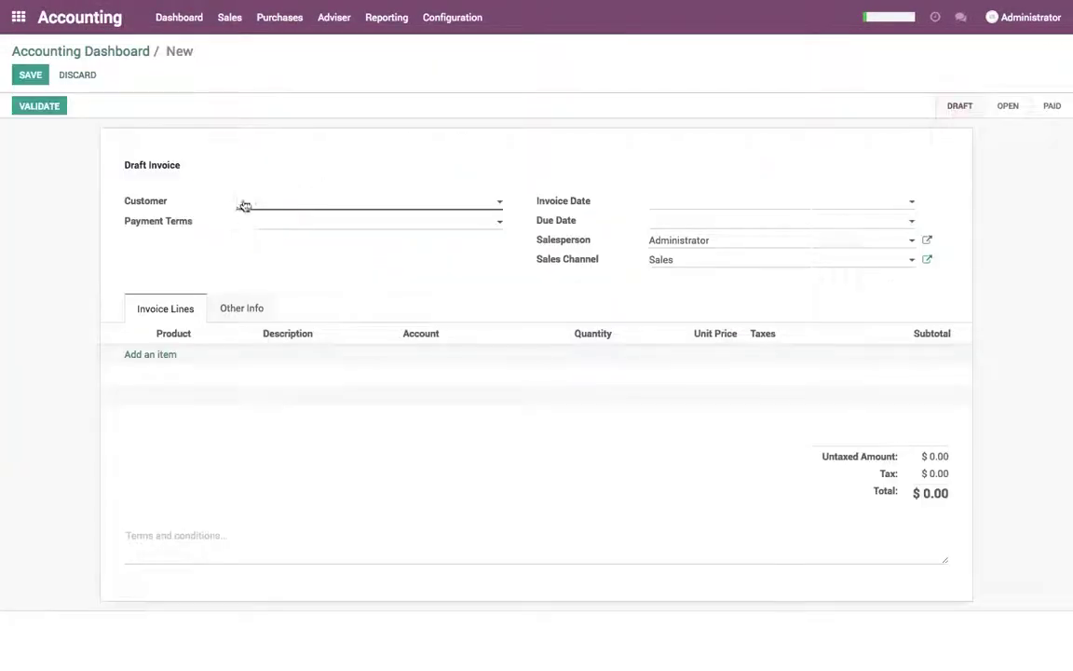
{"action": "left_click", "coordinate": [245, 205]}
{"action": "left_click", "coordinate": [282, 266]}
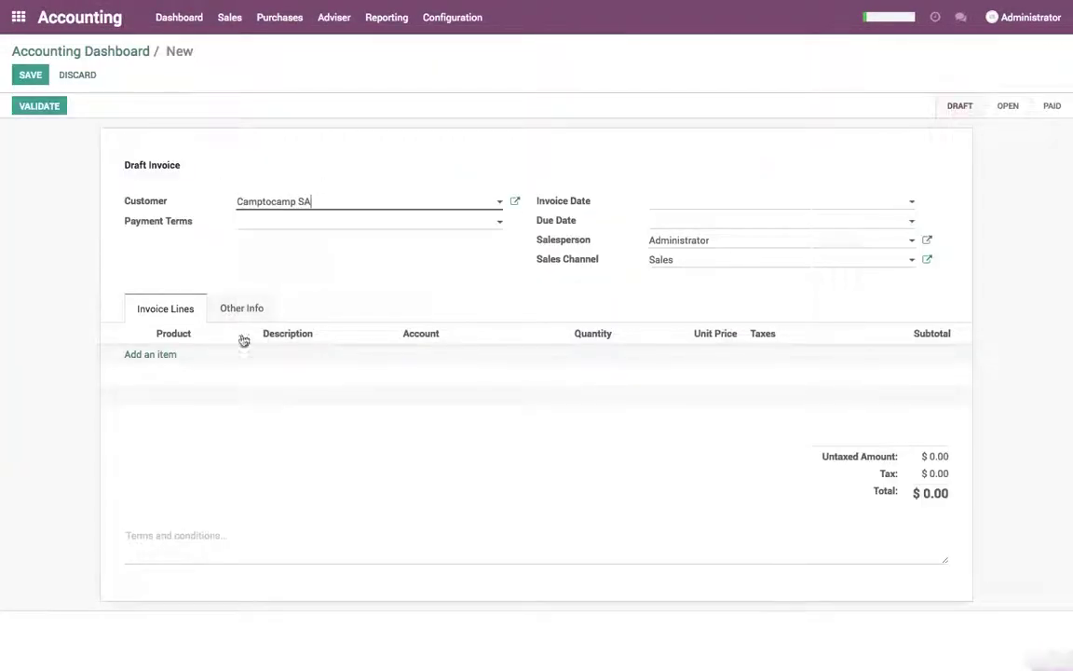
- Add a Material line with a quantity of 3 to the Camptocamp SA invoice, save it and validate it
{"action": "left_click", "coordinate": [173, 364]}
{"action": "left_click", "coordinate": [187, 377]}
{"action": "key", "text": "Tab"}
{"action": "key", "text": "Tab"}
{"action": "key", "text": "Tab"}
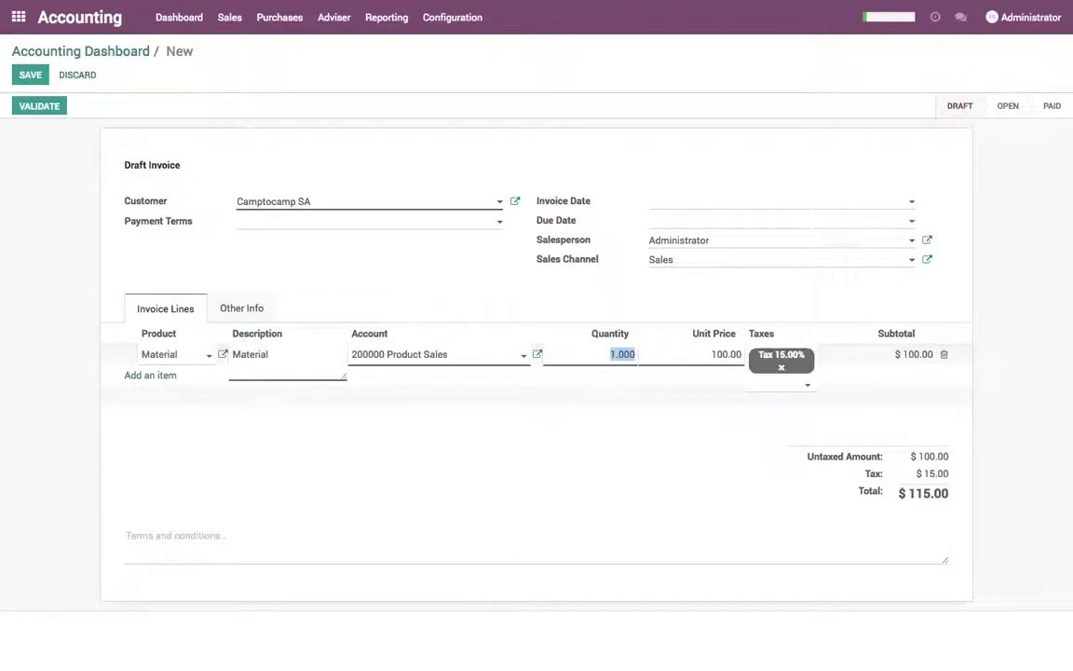
{"action": "type", "text": "3"}
{"action": "key", "text": "Tab"}
{"action": "left_click", "coordinate": [716, 503]}
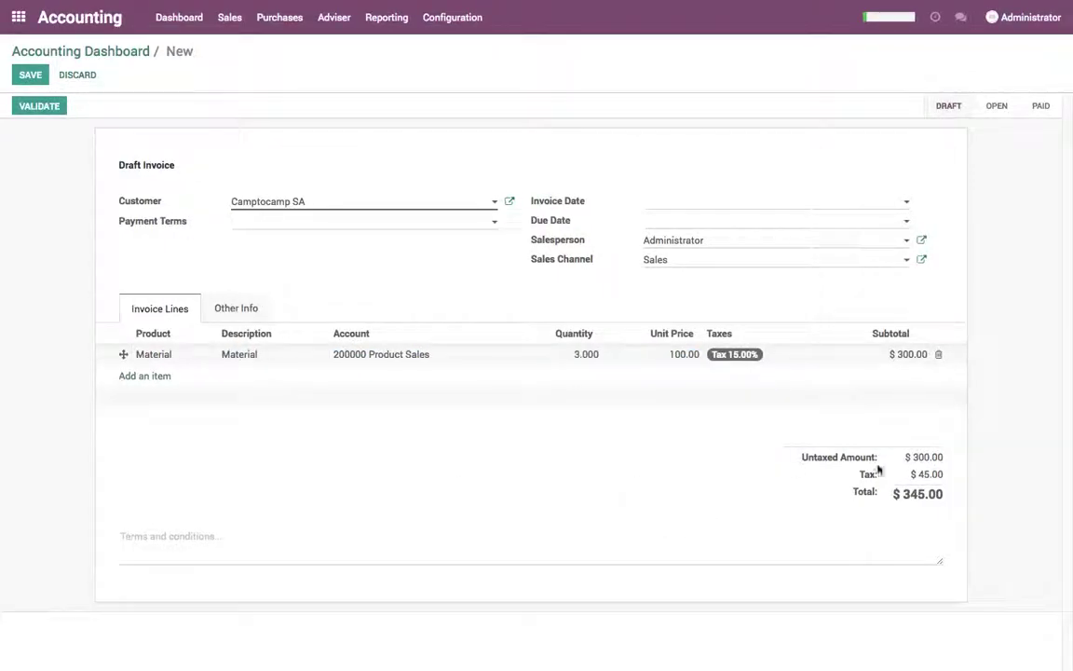
{"action": "left_click", "coordinate": [31, 75]}
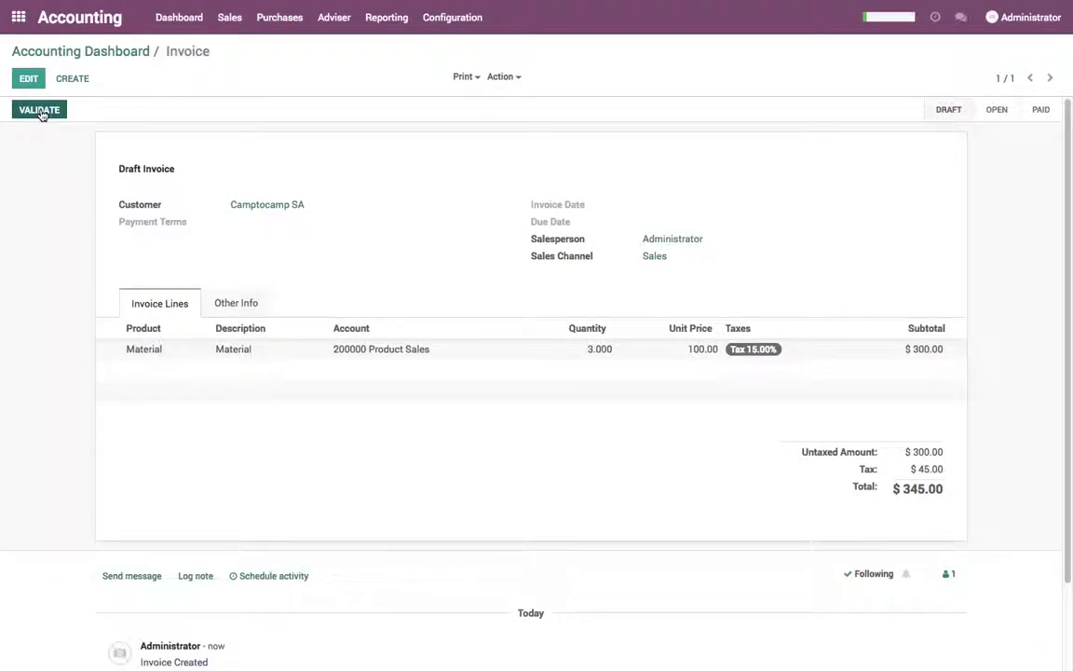
{"action": "left_click", "coordinate": [40, 112]}
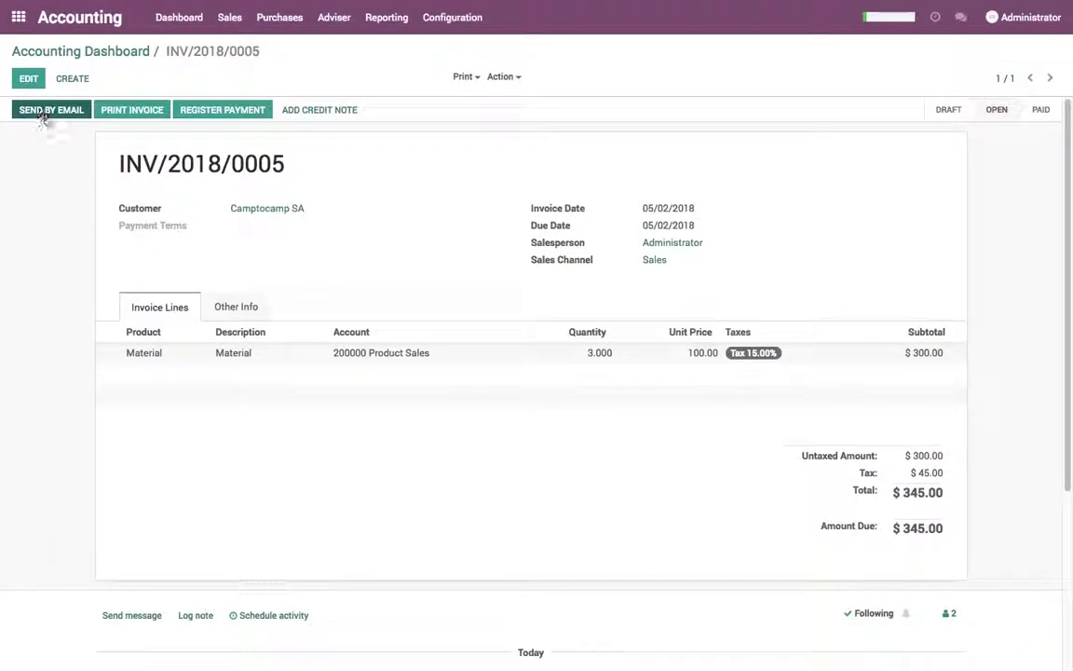
- Add a transaction labelled "payment through bank transfer" for Camptocamp SA with an amount of $345.00 to the May-2018 bank statement and save it
{"action": "left_click", "coordinate": [173, 21]}
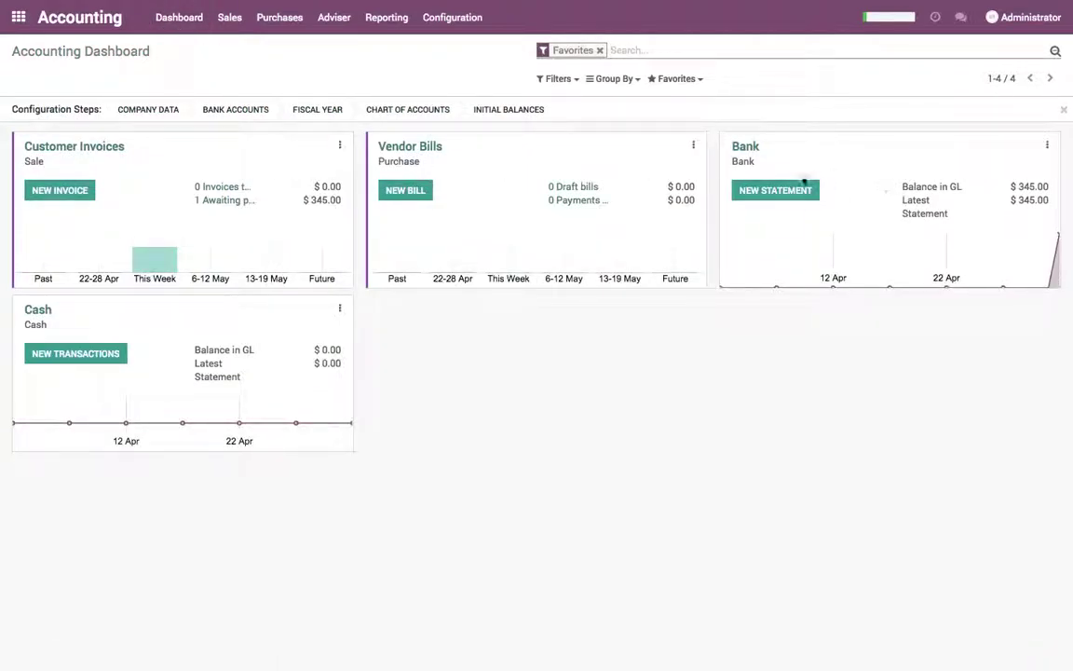
{"action": "left_click", "coordinate": [744, 148]}
{"action": "left_click", "coordinate": [345, 153]}
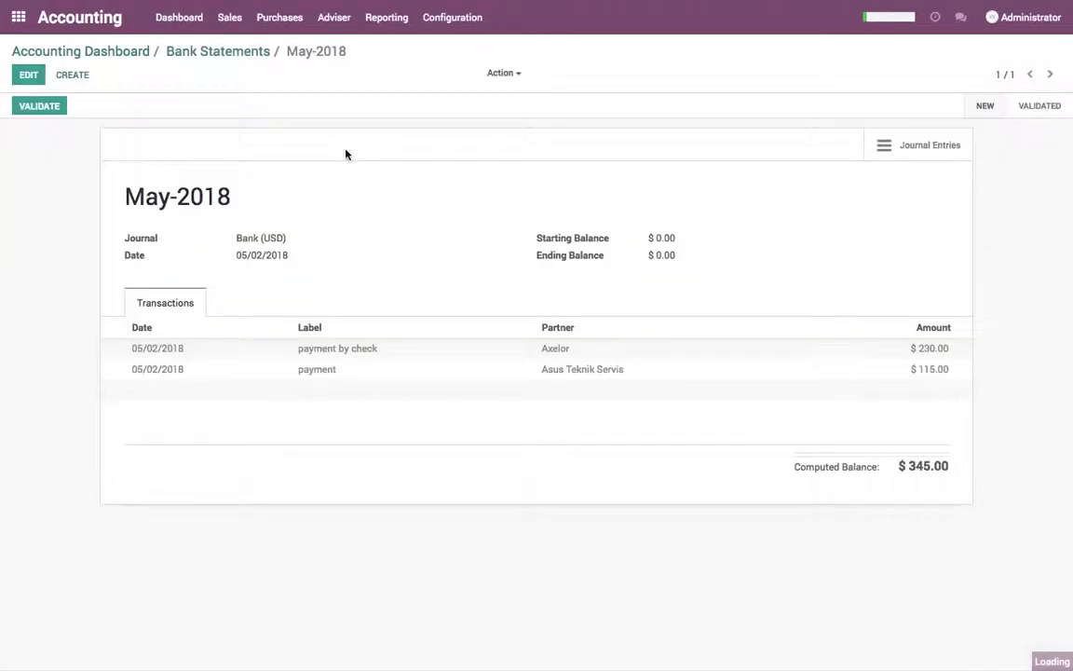
{"action": "left_click", "coordinate": [29, 74]}
{"action": "left_click", "coordinate": [153, 429]}
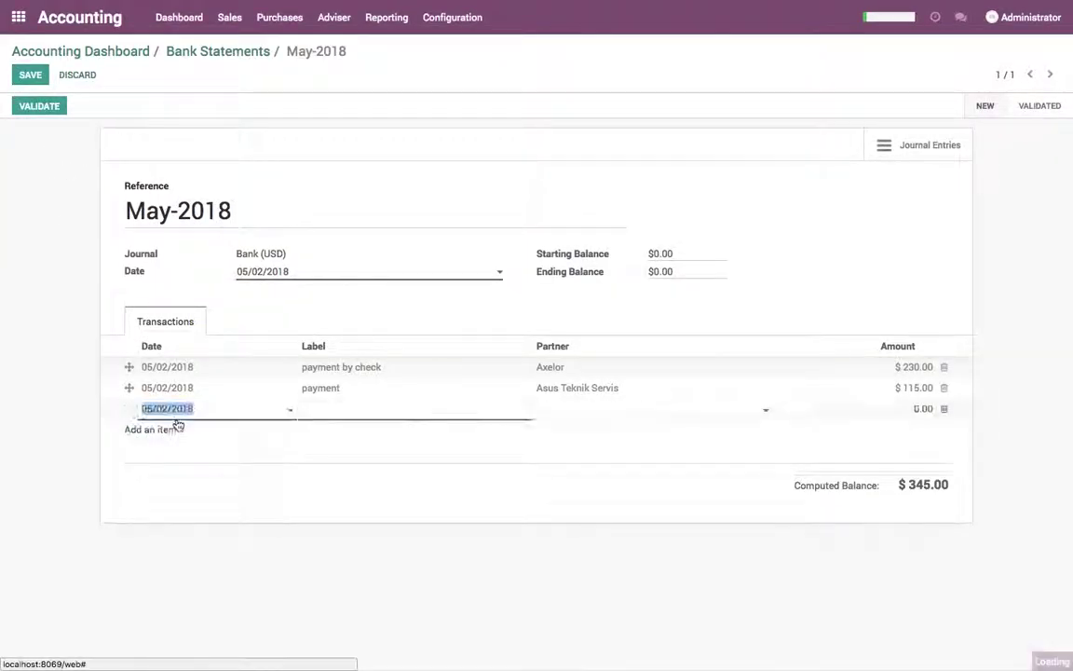
{"action": "left_click", "coordinate": [345, 409]}
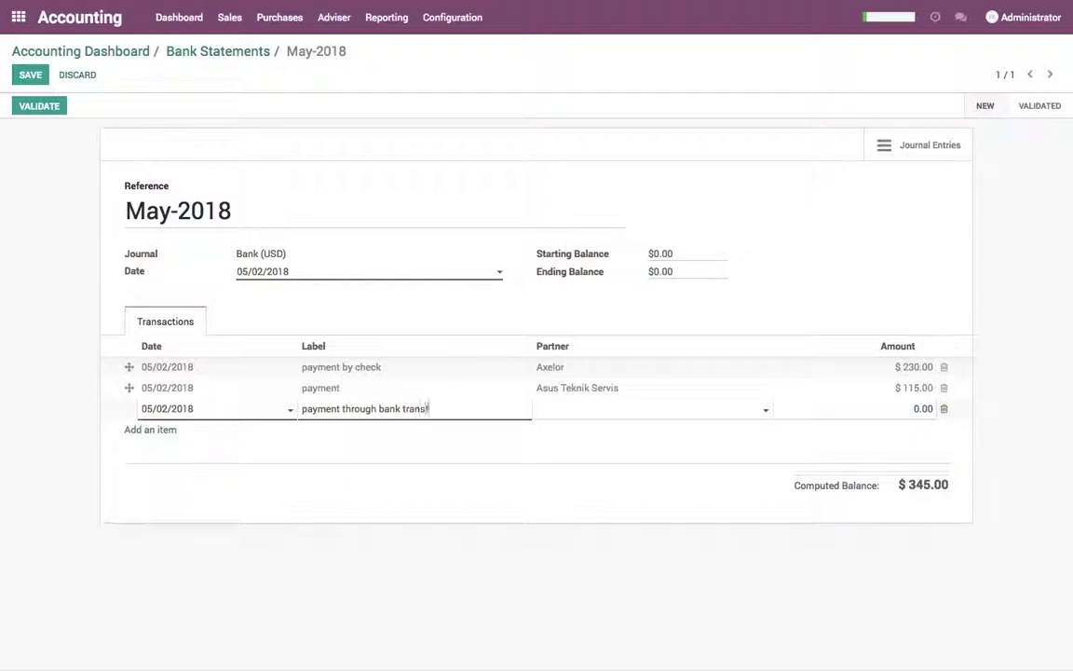
{"action": "left_click", "coordinate": [584, 410]}
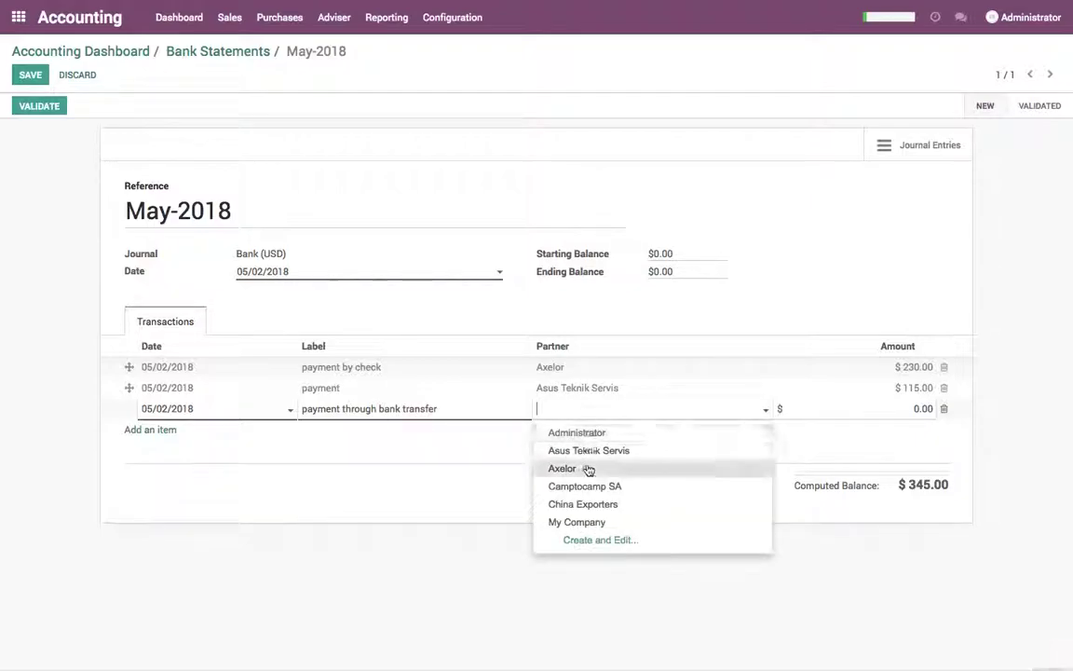
{"action": "left_click", "coordinate": [584, 485]}
{"action": "key", "text": "Tab"}
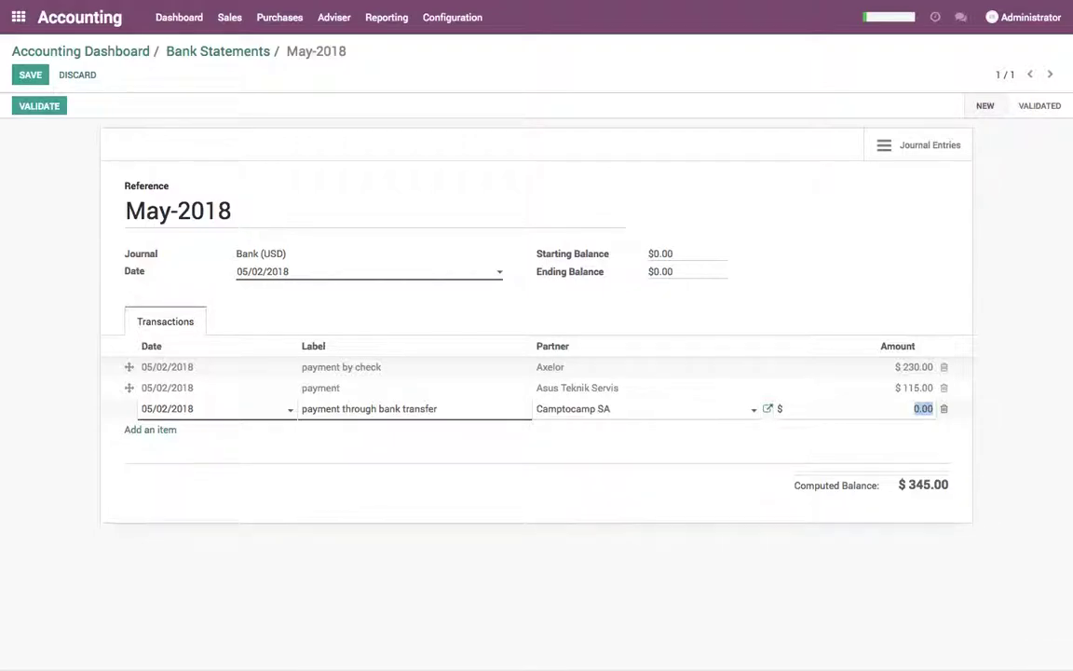
{"action": "left_click", "coordinate": [575, 520]}
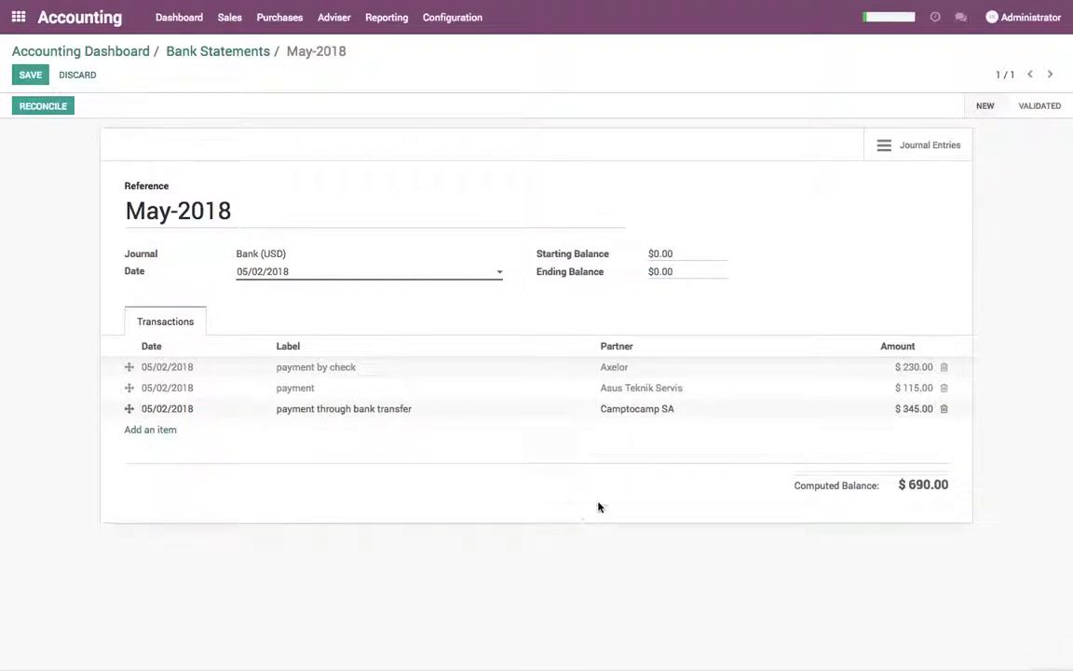
{"action": "left_click", "coordinate": [30, 76]}
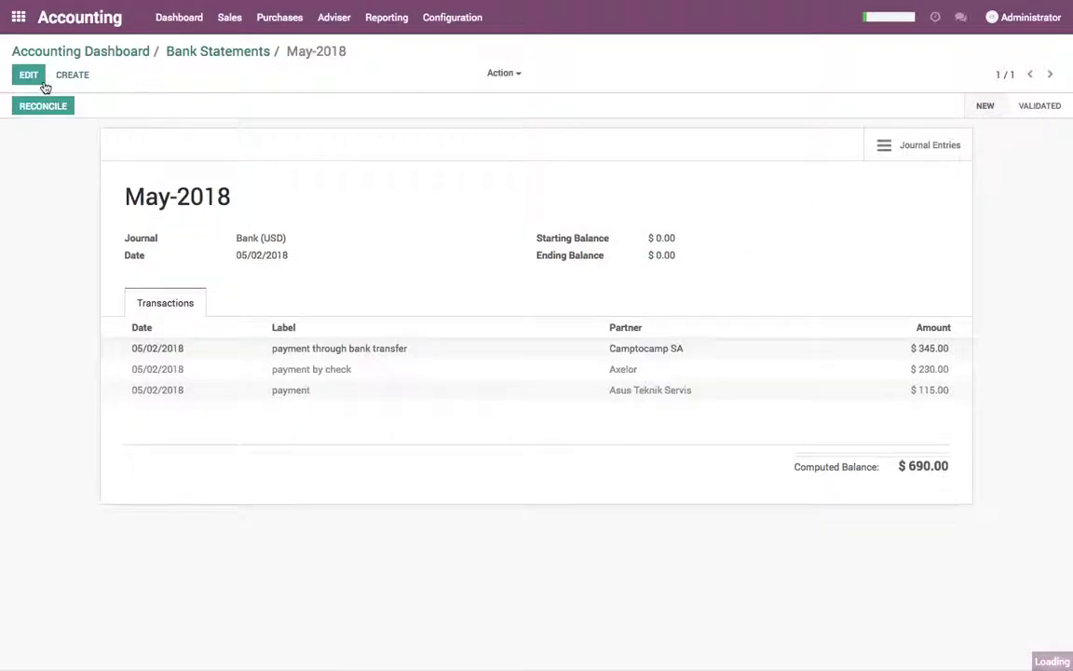
- Reconcile the Camptocamp SA bank transfer with its open invoice and return to the Accounting Dashboard
{"action": "left_click", "coordinate": [43, 105]}
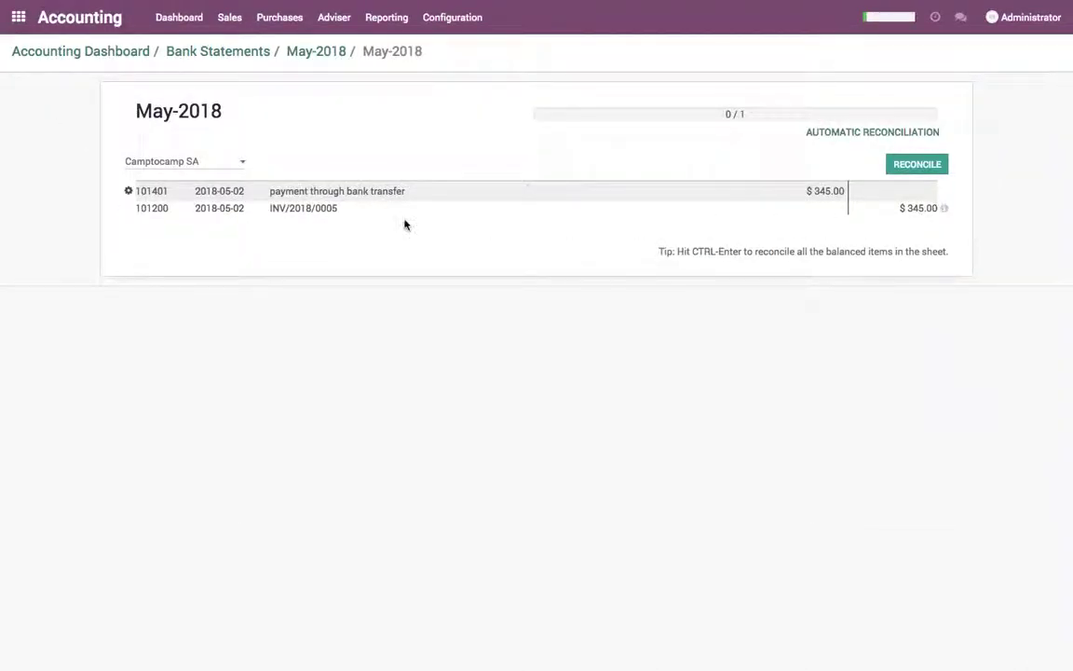
{"action": "left_click", "coordinate": [910, 169]}
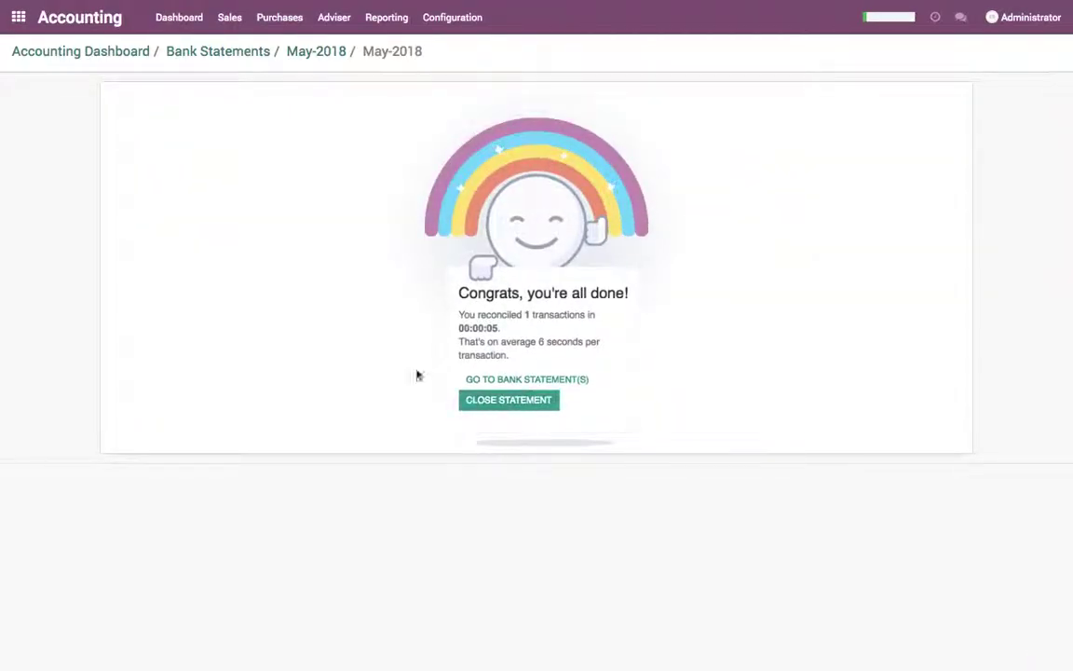
{"action": "left_click", "coordinate": [160, 28]}
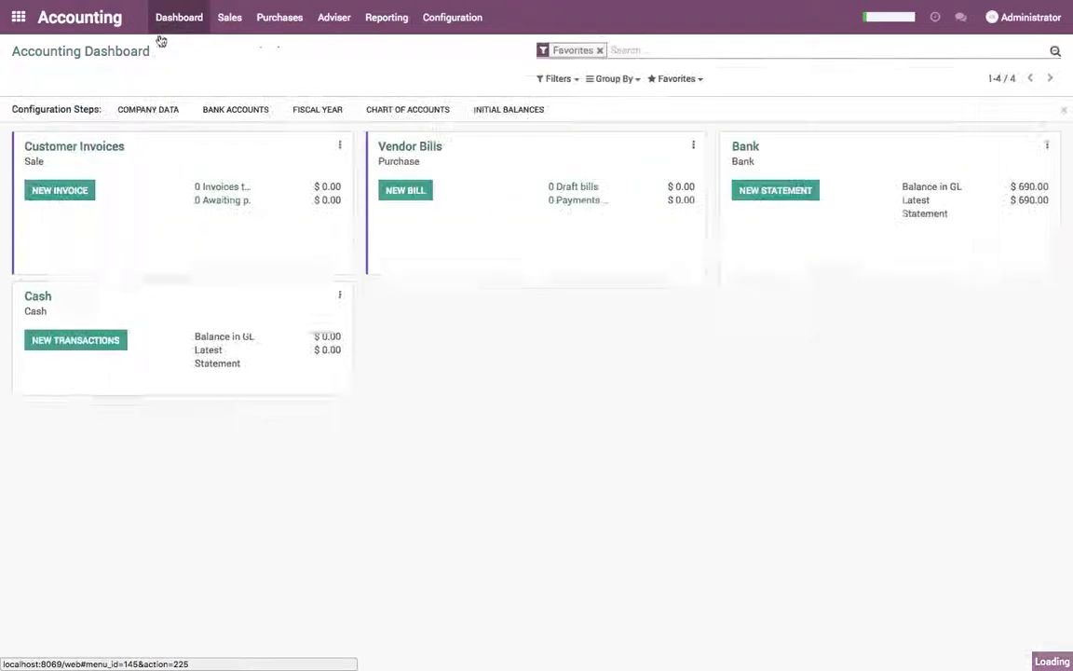
- Examine the payment information on the Asus Teknik Servis, Axelor and Camptocamp SA invoices, and return to the Accounting Dashboard
{"action": "left_click", "coordinate": [76, 147]}
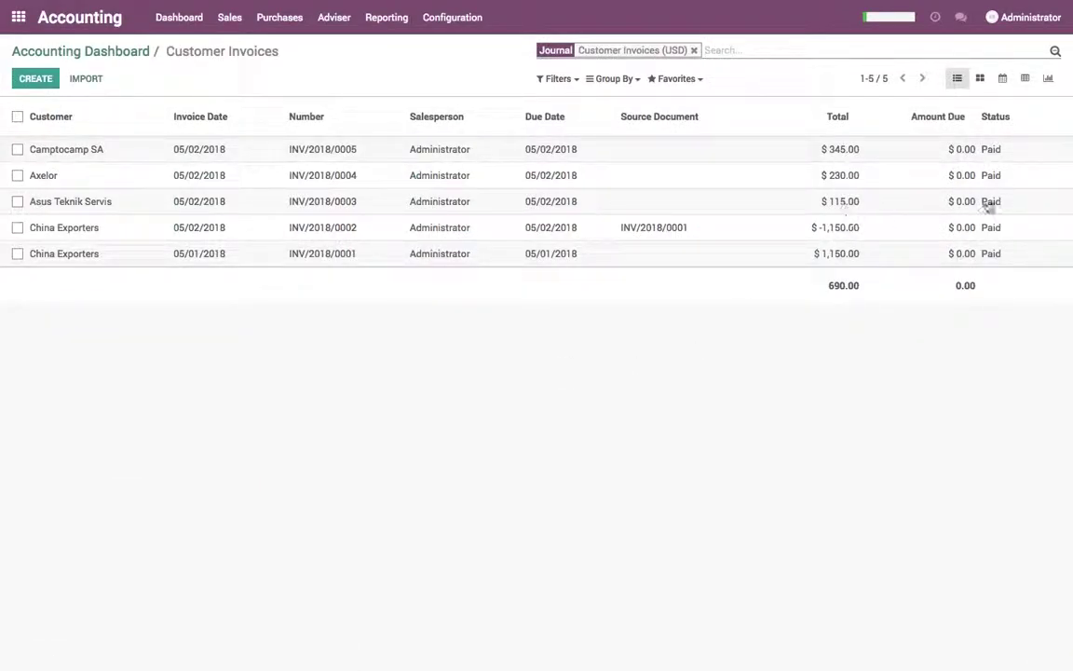
{"action": "left_click", "coordinate": [859, 202]}
{"action": "left_click", "coordinate": [787, 511]}
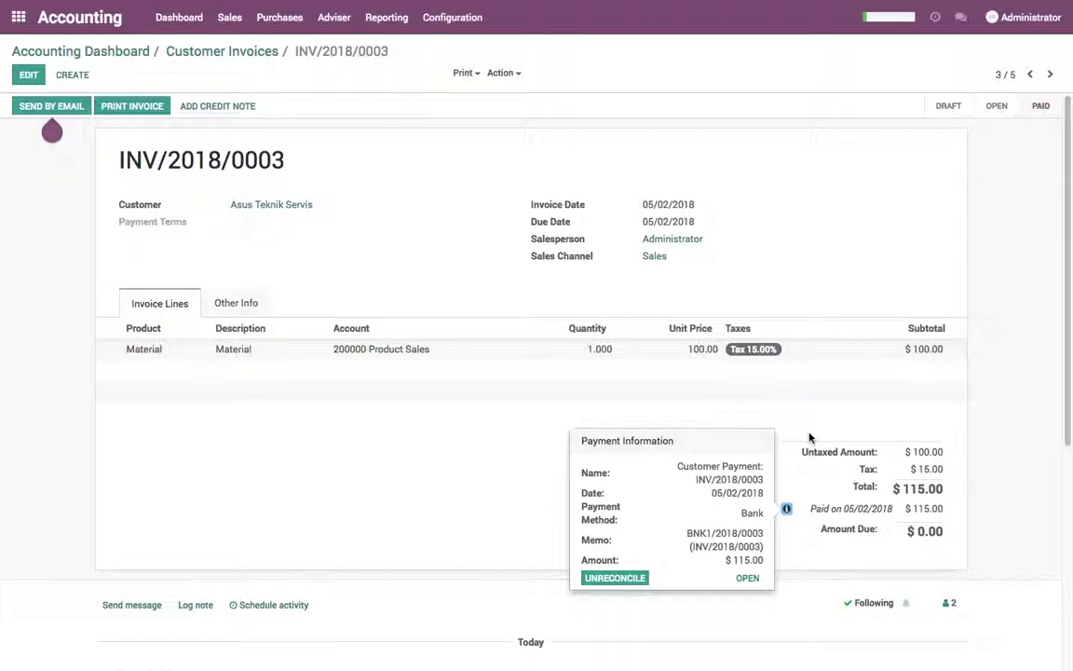
{"action": "left_click", "coordinate": [808, 437]}
{"action": "left_click", "coordinate": [1030, 73]}
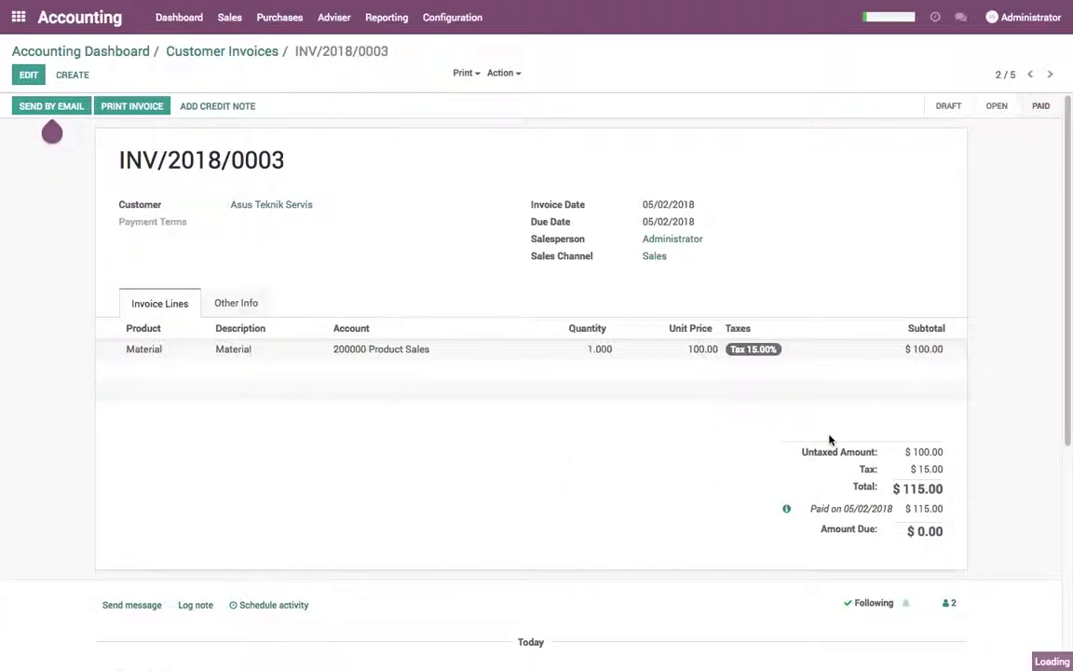
{"action": "left_click", "coordinate": [787, 512]}
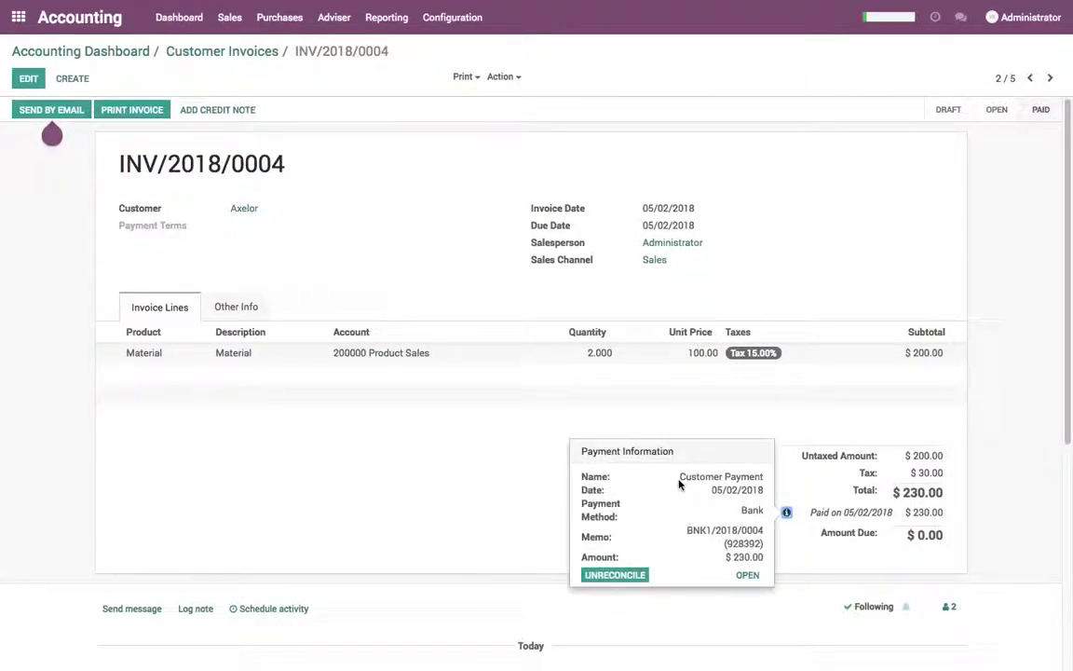
{"action": "left_click", "coordinate": [880, 433]}
{"action": "key", "text": "alt+p"}
{"action": "left_click", "coordinate": [787, 512]}
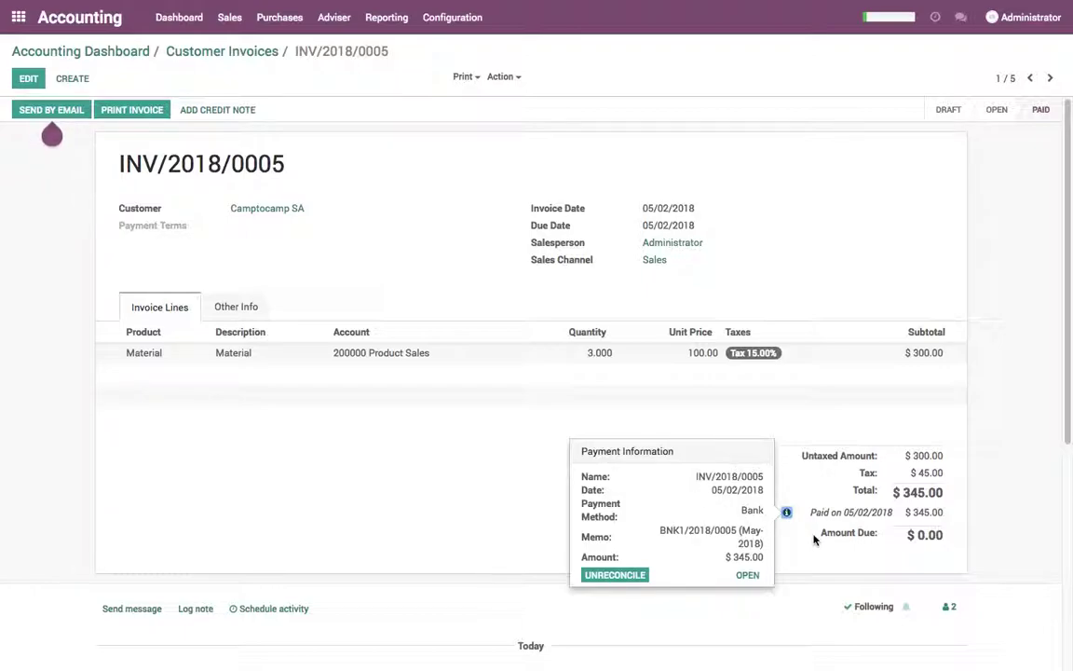
{"action": "left_click", "coordinate": [997, 499]}
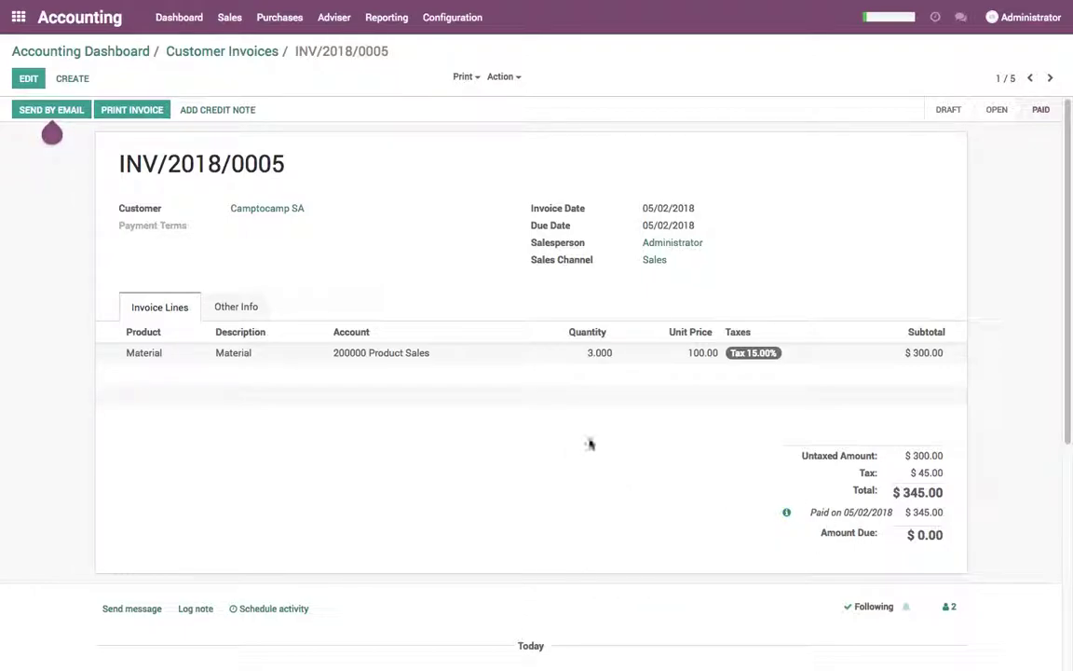
{"action": "left_click", "coordinate": [141, 51]}
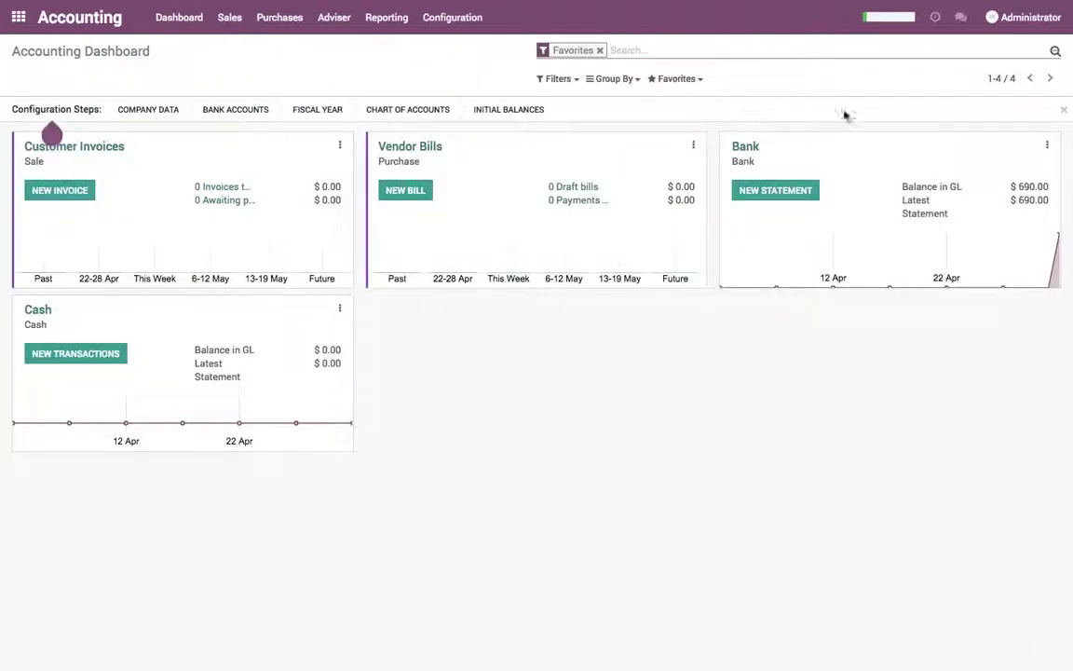